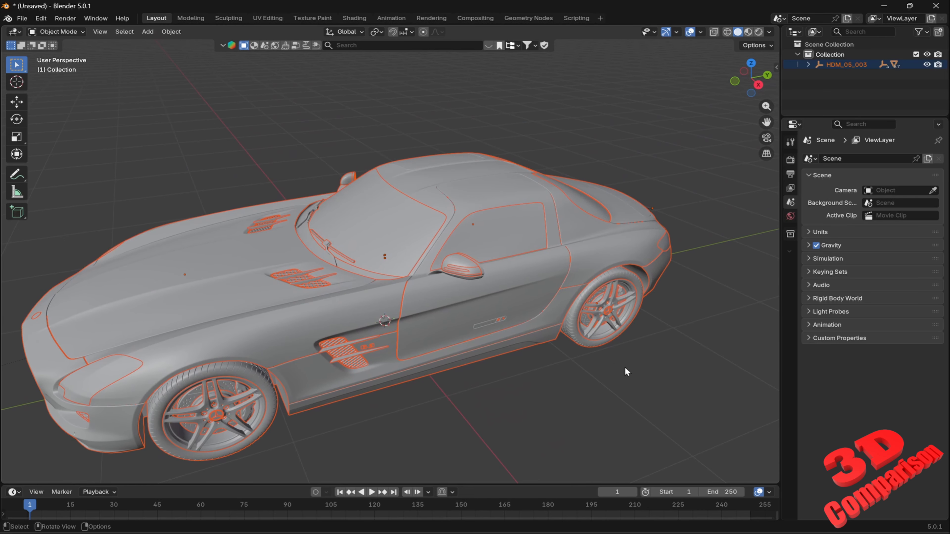
Separate the car's painted body shell into individual objects by loose parts.
{"action": "left_click", "coordinate": [624, 366]}
{"action": "left_click", "coordinate": [466, 199]}
{"action": "key", "text": "g"}
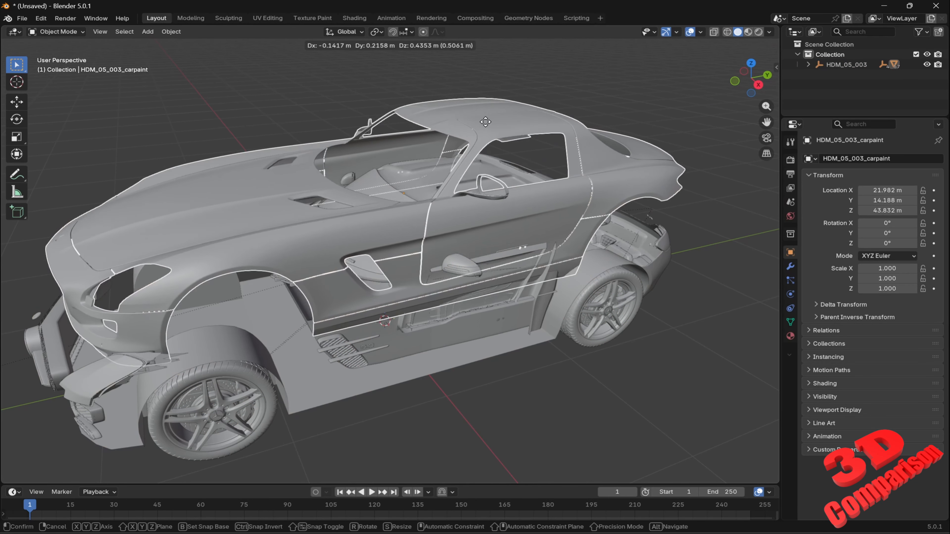
{"action": "key", "text": "Escape"}
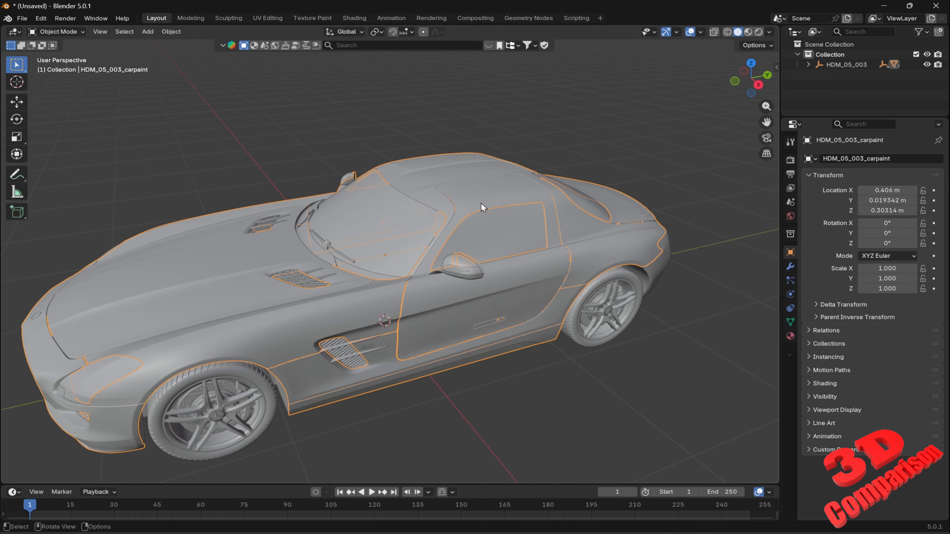
{"action": "key", "text": "Tab"}
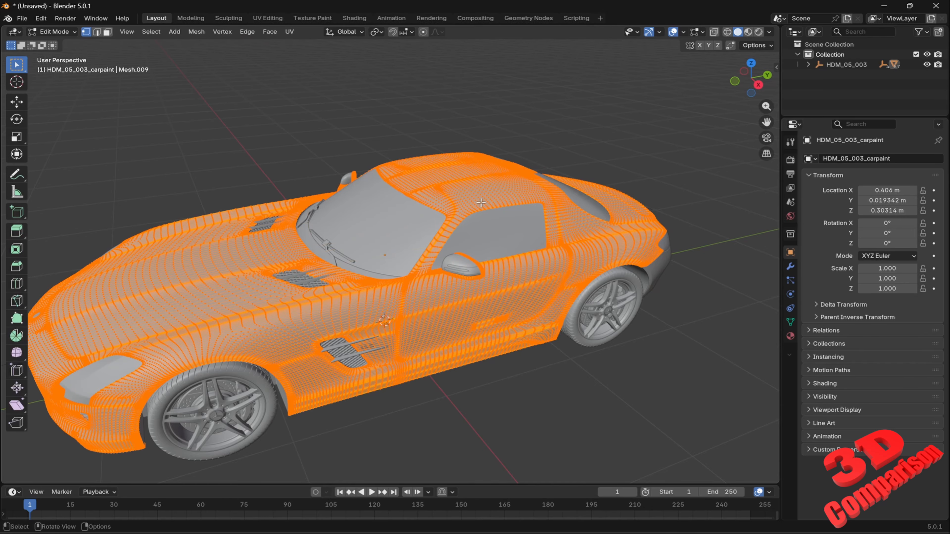
{"action": "key", "text": "p"}
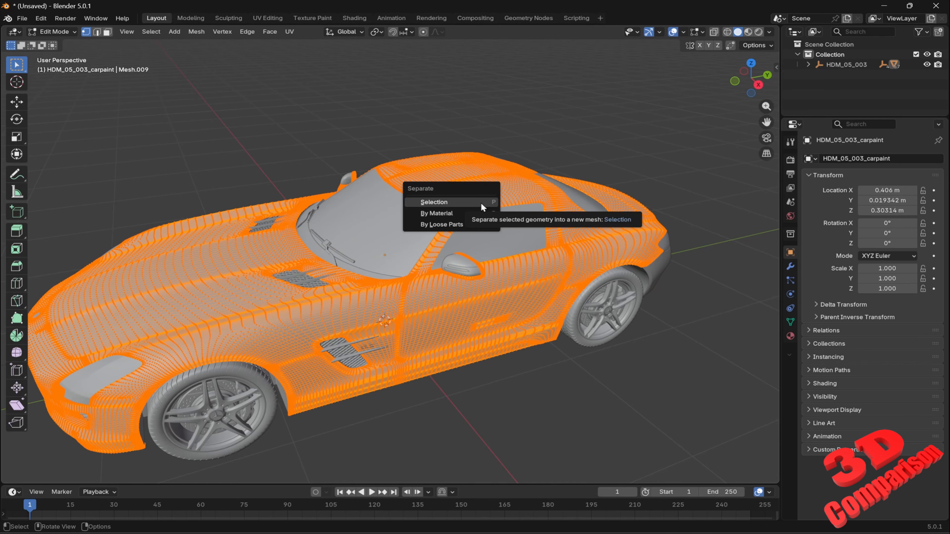
{"action": "left_click", "coordinate": [469, 223]}
{"action": "key", "text": "Tab"}
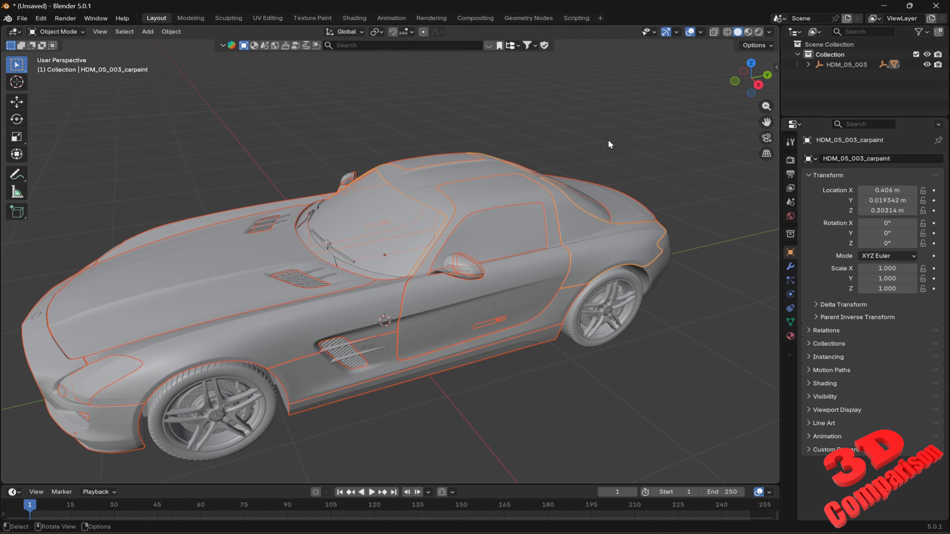
Enable the Screencast Keys overlay in the 3D viewport.
{"action": "key", "text": "n"}
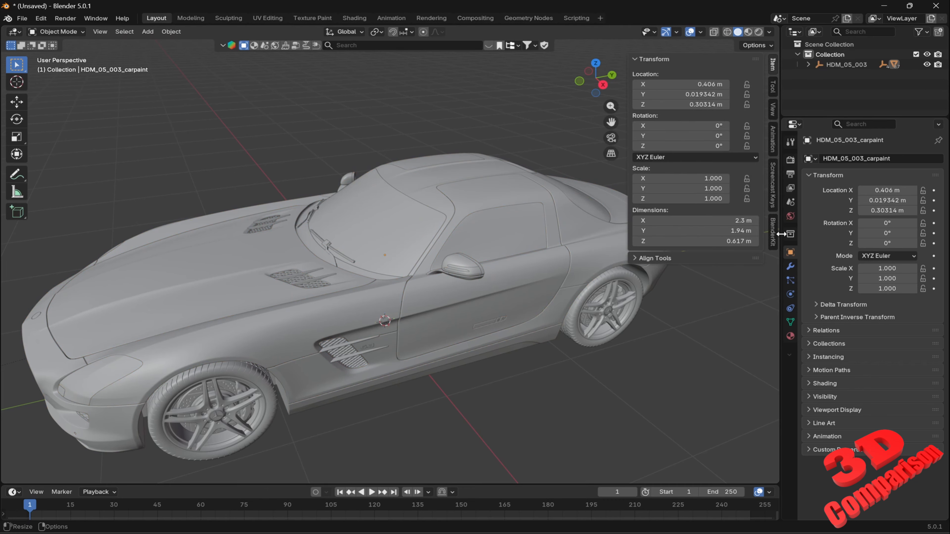
{"action": "left_click", "coordinate": [774, 198]}
{"action": "left_click", "coordinate": [643, 59]}
{"action": "key", "text": "n"}
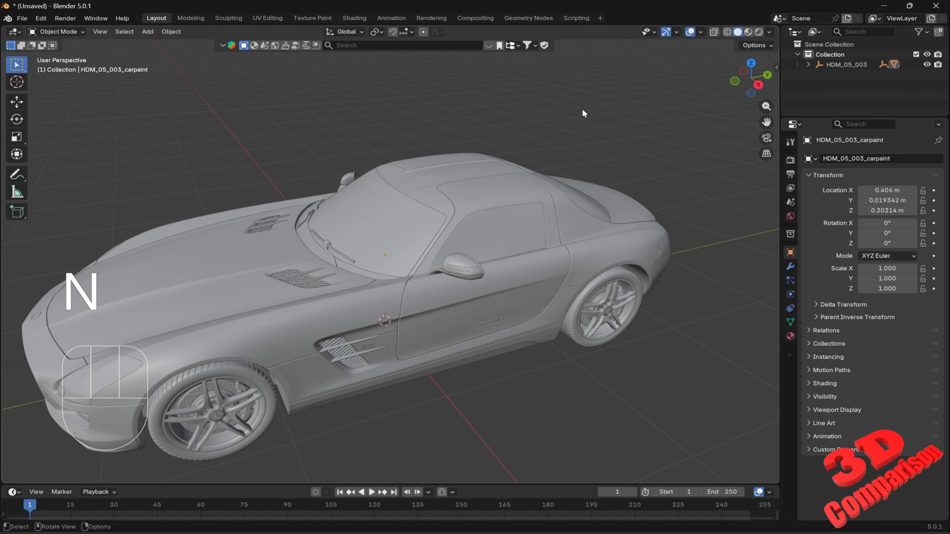
Select the car's left door panel.
{"action": "scroll", "coordinate": [576, 127], "scroll_direction": "down", "scroll_amount": 2}
{"action": "scroll", "coordinate": [598, 172], "scroll_direction": "down", "scroll_amount": 2}
{"action": "middle_click_drag", "start_coordinate": [618, 194], "coordinate": [519, 253]}
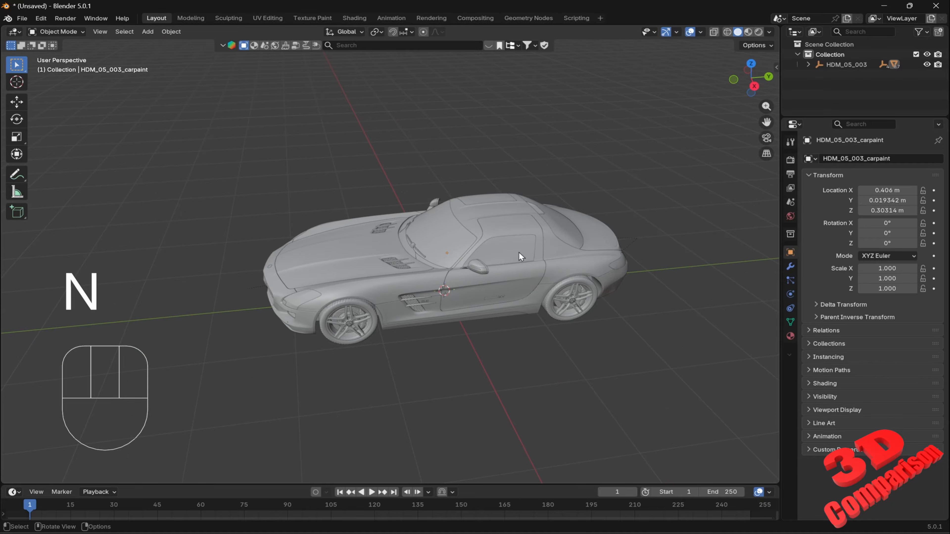
{"action": "left_click", "coordinate": [515, 269]}
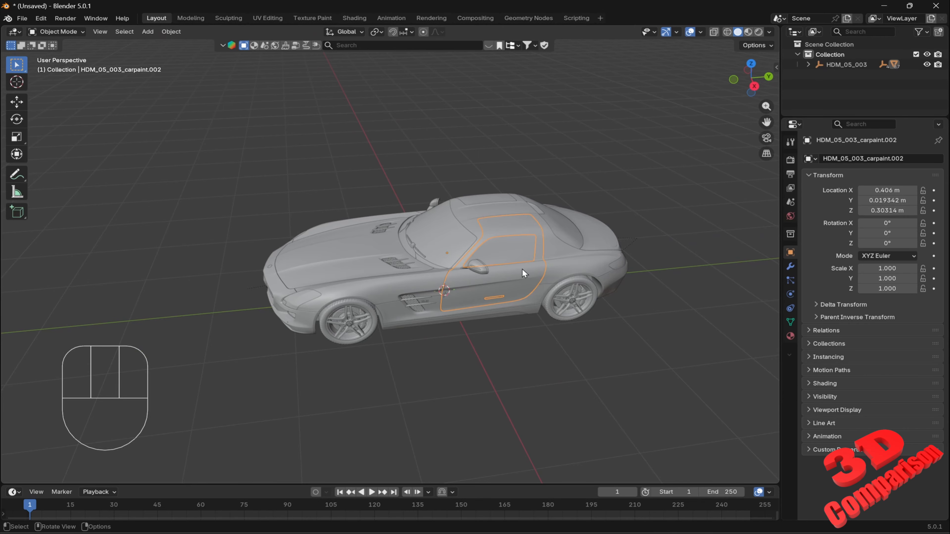
{"action": "key", "text": "r"}
{"action": "key", "text": "z"}
{"action": "key", "text": "x"}
{"action": "key", "text": "y"}
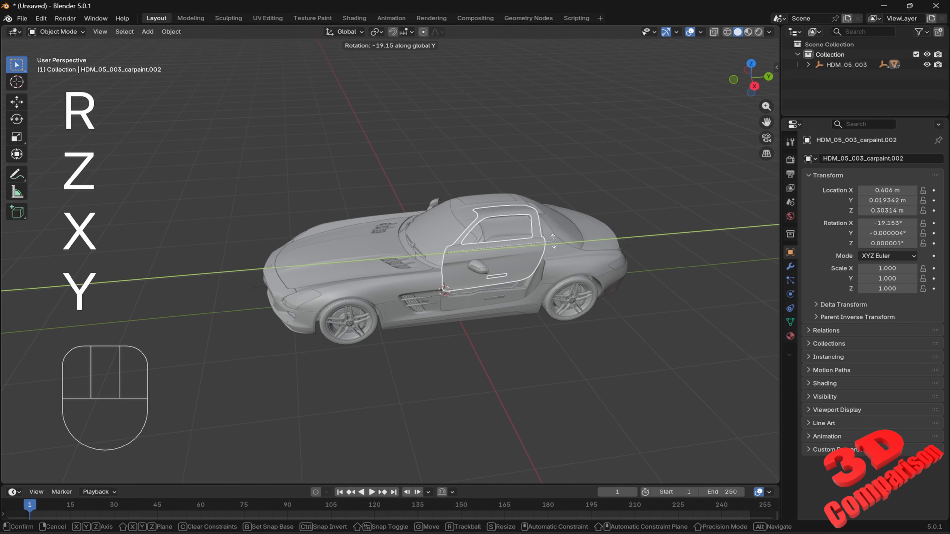
{"action": "key", "text": "Escape"}
Place the 3D cursor on the door's upper roof edge and set the door panel's origin to it.
{"action": "scroll", "coordinate": [576, 279], "scroll_direction": "up", "scroll_amount": 5}
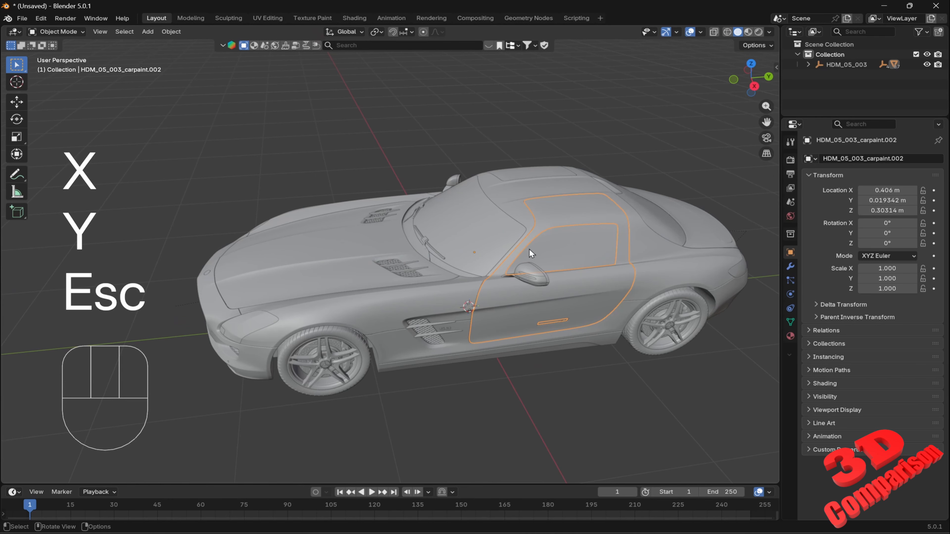
{"action": "middle_click_drag", "start_coordinate": [529, 249], "coordinate": [485, 270], "text": "shift"}
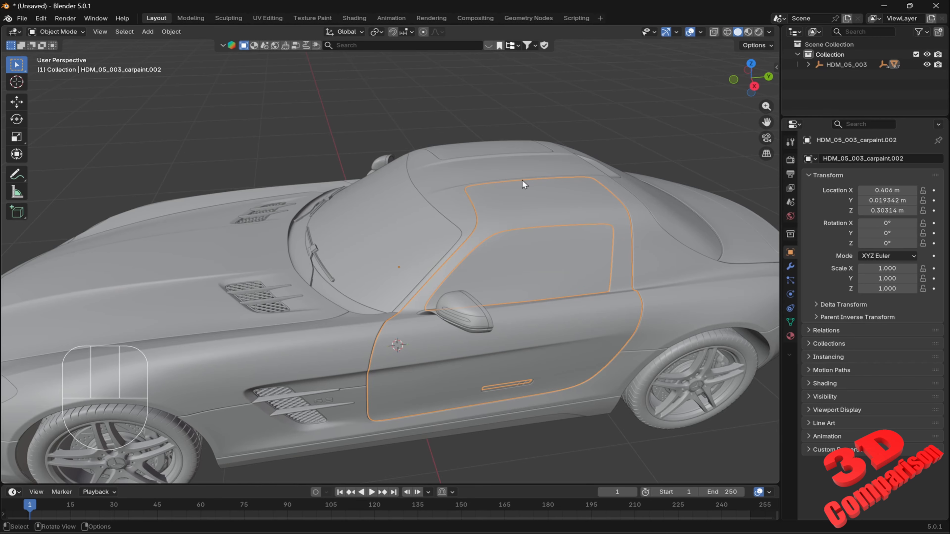
{"action": "key", "text": "shift"}
{"action": "right_click_drag", "start_coordinate": [534, 183], "coordinate": [529, 184], "text": "shift"}
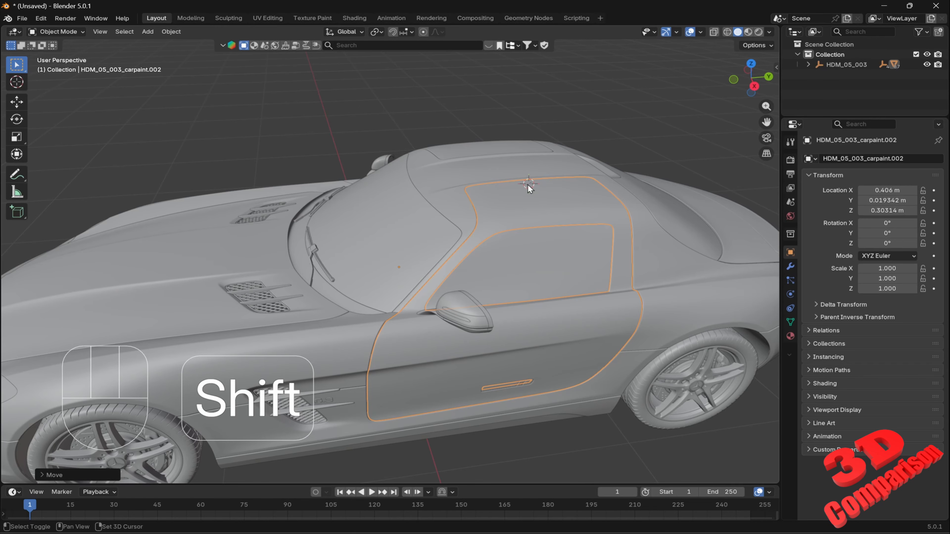
{"action": "right_click", "coordinate": [534, 179], "text": "shift"}
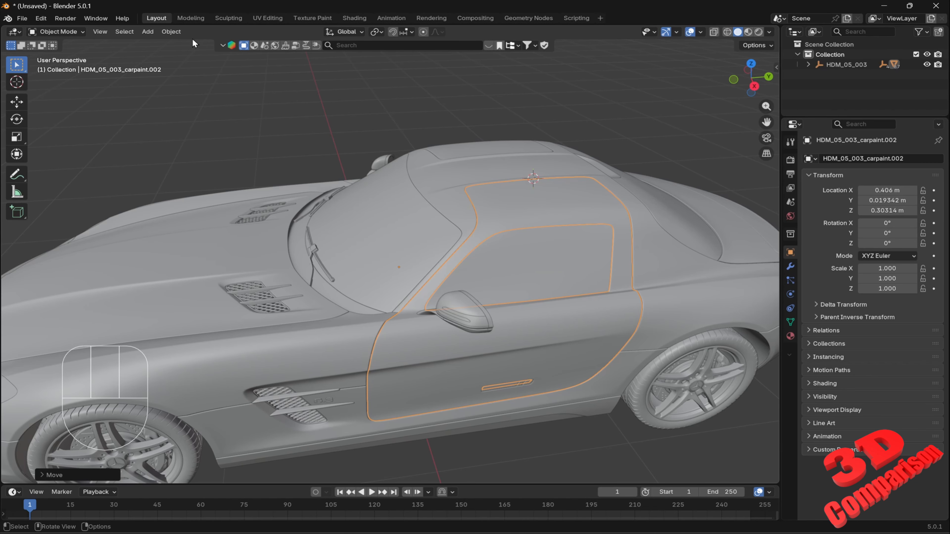
{"action": "left_click", "coordinate": [167, 31]}
{"action": "mouse_move", "coordinate": [204, 56]}
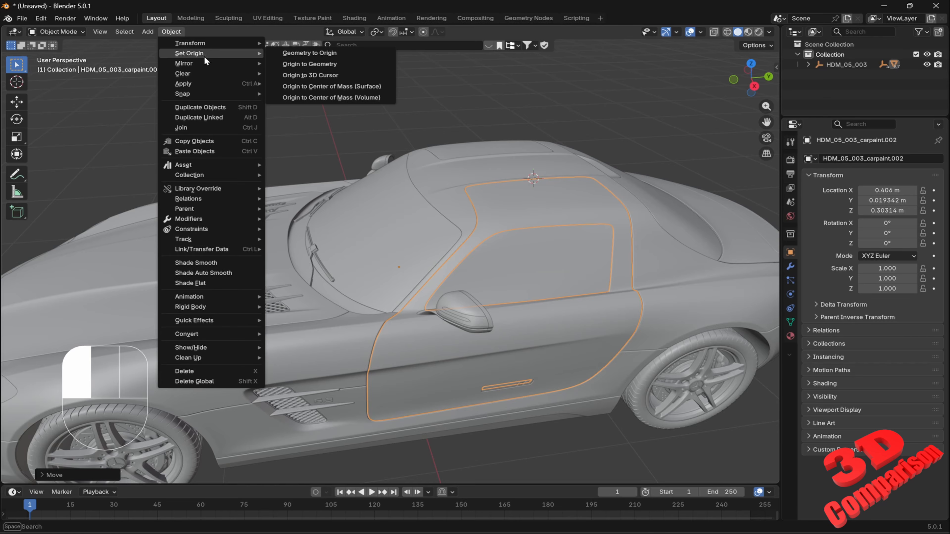
{"action": "left_click", "coordinate": [338, 72]}
{"action": "scroll", "coordinate": [516, 279], "scroll_direction": "down", "scroll_amount": 3}
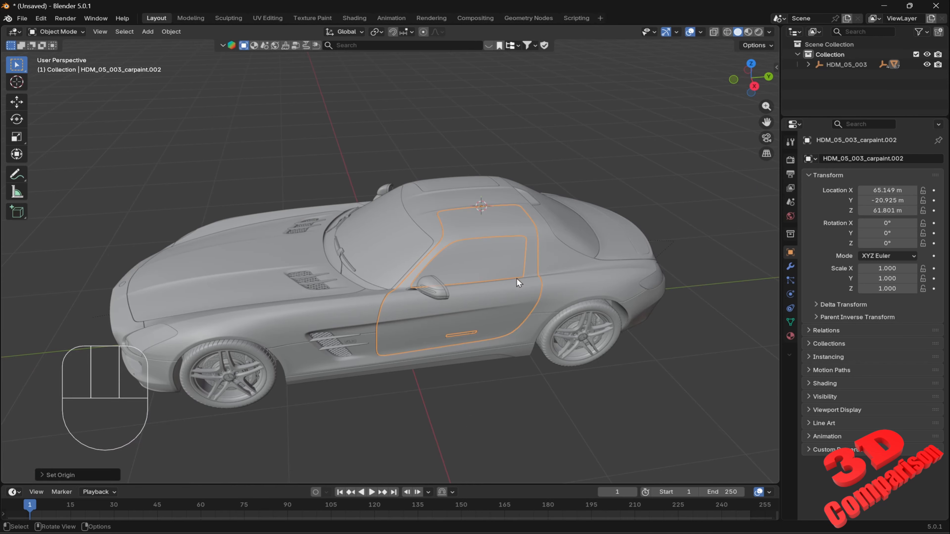
Try swinging the left door open about the global Y axis.
{"action": "key", "text": "r"}
{"action": "key", "text": "y"}
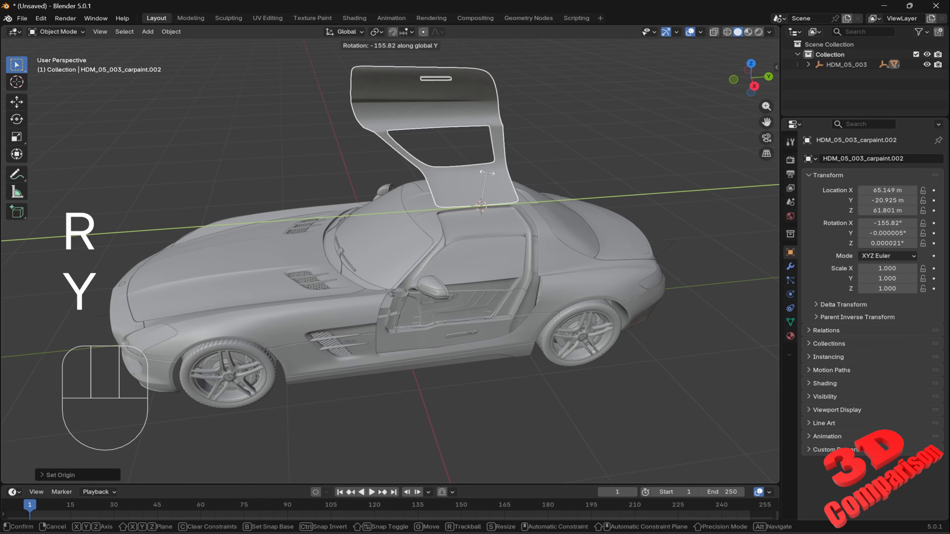
{"action": "key", "text": "Escape"}
Enlarge the timeline, enable Auto Keying and keyframe the closed door's rotation at frame 1.
{"action": "mouse_move", "coordinate": [519, 259]}
{"action": "middle_mouse_down"}
{"action": "mouse_move", "coordinate": [567, 244]}
{"action": "mouse_move", "coordinate": [524, 247]}
{"action": "middle_mouse_up"}
{"action": "left_click_drag", "start_coordinate": [569, 486], "coordinate": [257, 362]}
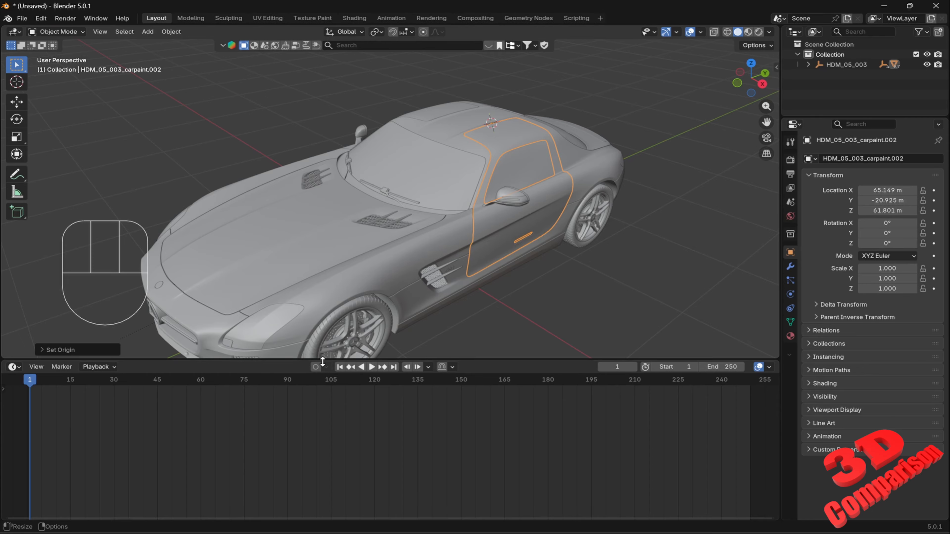
{"action": "left_click", "coordinate": [315, 367]}
{"action": "key", "text": "r"}
{"action": "key", "text": "KP_Enter"}
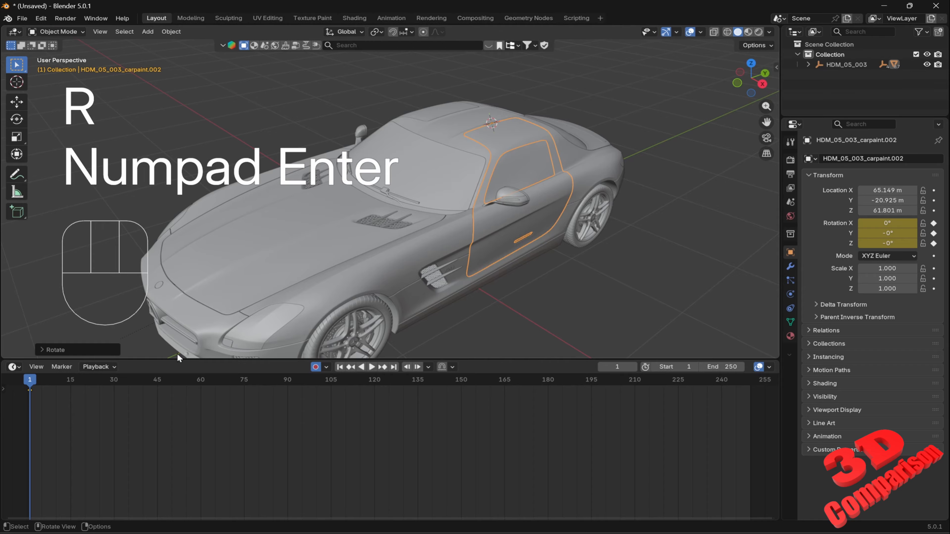
At frame 90, keyframe the door opened by rotating it -60° about the global Y axis.
{"action": "left_click_drag", "start_coordinate": [31, 388], "coordinate": [288, 393]}
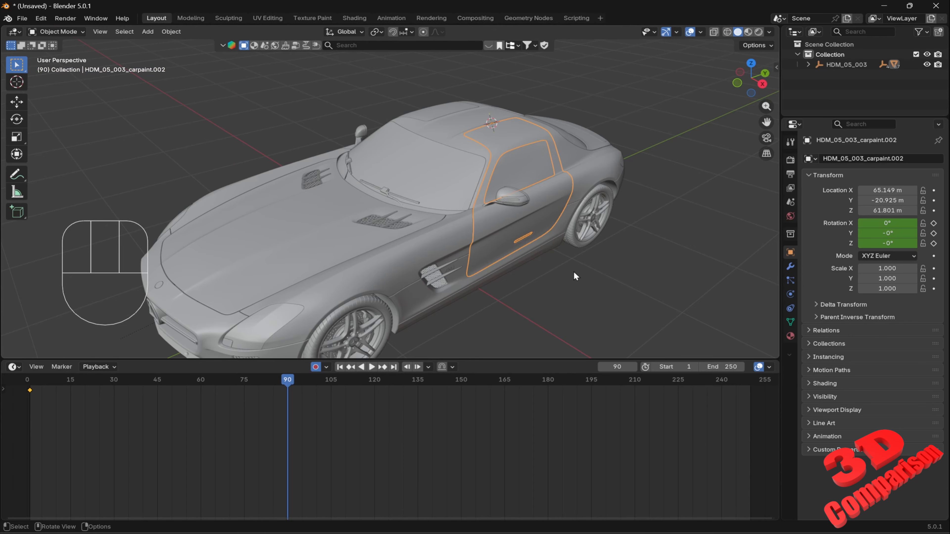
{"action": "key", "text": "r"}
{"action": "key", "text": "y"}
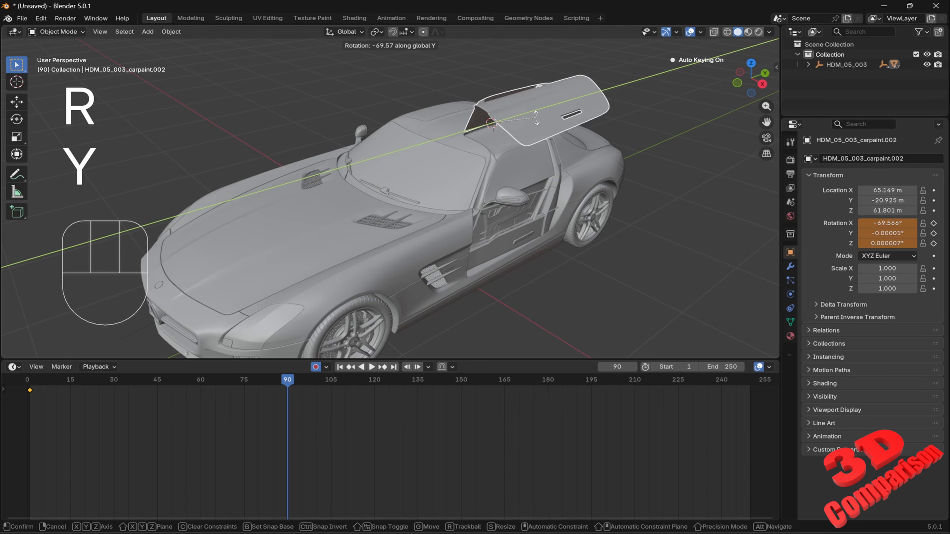
{"action": "key", "text": "KP_Subtract"}
{"action": "key", "text": "KP_6"}
{"action": "key", "text": "KP_0"}
{"action": "key", "text": "KP_Enter"}
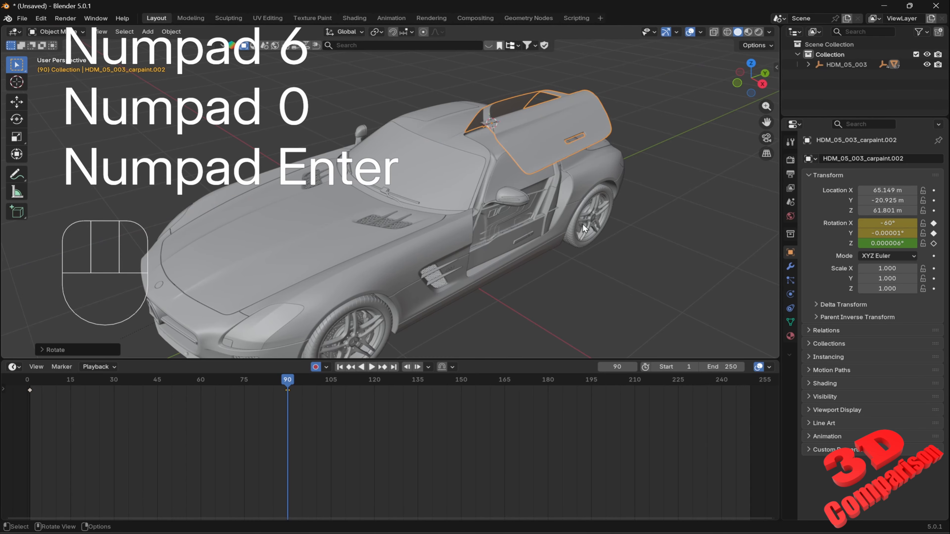
Examine which interior, glass and mirror parts around the left door opening are separate from the door panel.
{"action": "middle_click_drag", "start_coordinate": [582, 224], "coordinate": [530, 212]}
{"action": "left_click", "coordinate": [523, 209]}
{"action": "scroll", "coordinate": [517, 206], "scroll_direction": "up", "scroll_amount": 3}
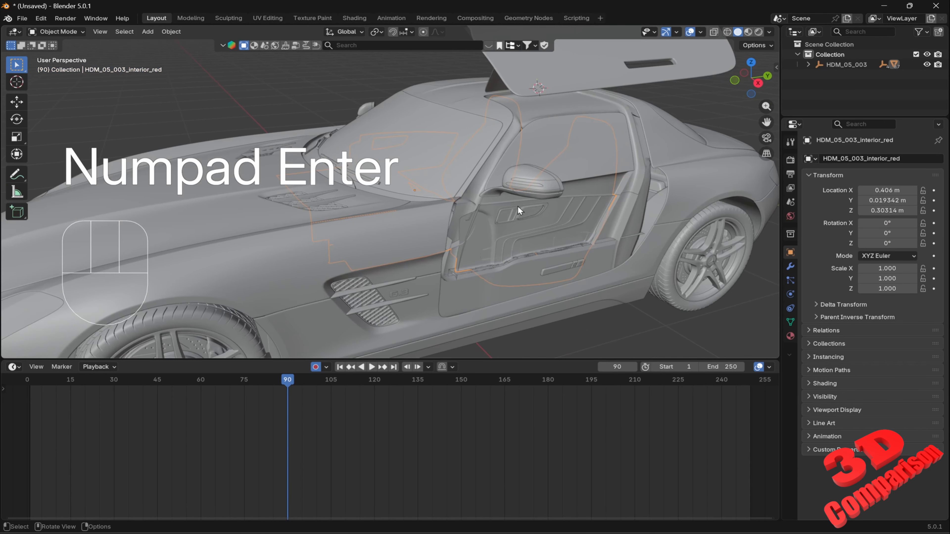
{"action": "scroll", "coordinate": [517, 206], "scroll_direction": "up", "scroll_amount": 3}
{"action": "left_click", "coordinate": [654, 173]}
{"action": "scroll", "coordinate": [657, 147], "scroll_direction": "down", "scroll_amount": 5}
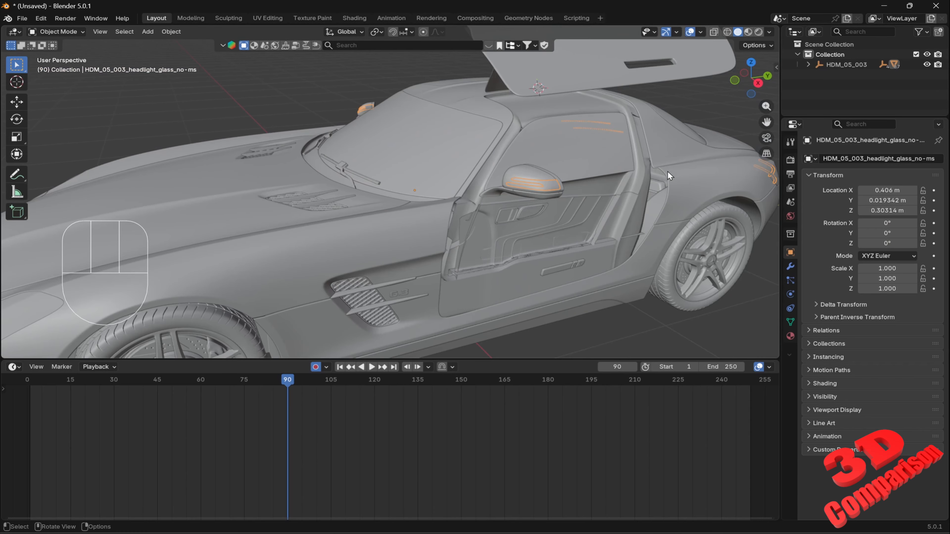
{"action": "scroll", "coordinate": [608, 196], "scroll_direction": "down", "scroll_amount": 4}
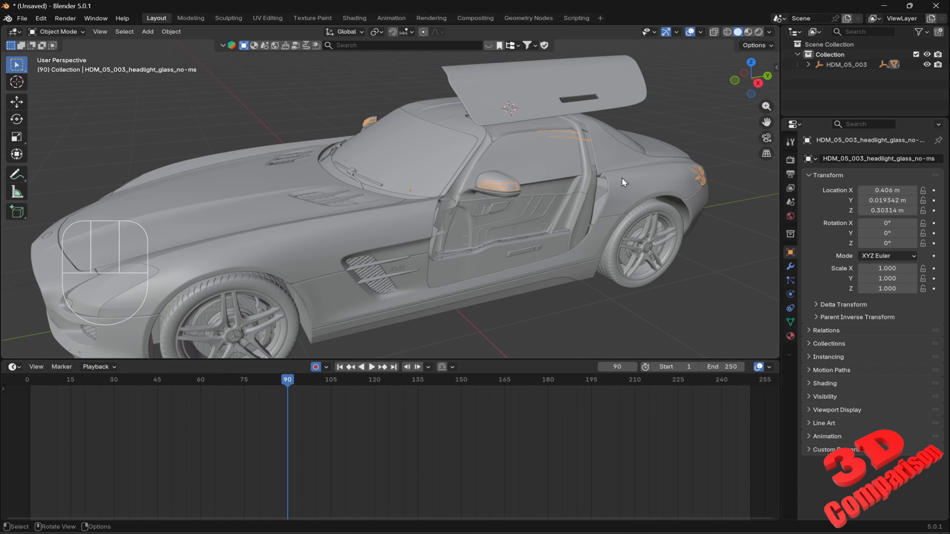
{"action": "middle_click_drag", "start_coordinate": [622, 178], "coordinate": [450, 142]}
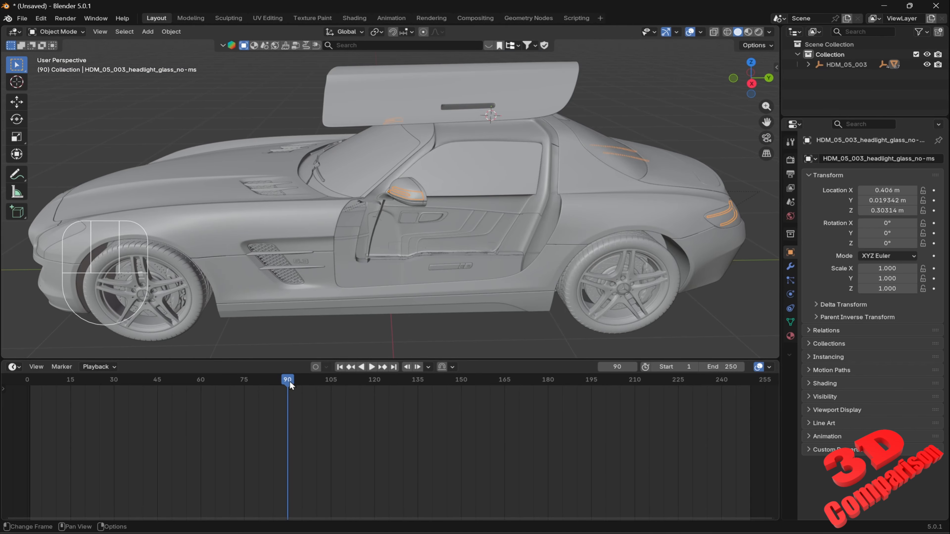
Select the painted side mirror cover object and return the timeline to frame 1.
{"action": "left_click_drag", "start_coordinate": [289, 381], "coordinate": [83, 375]}
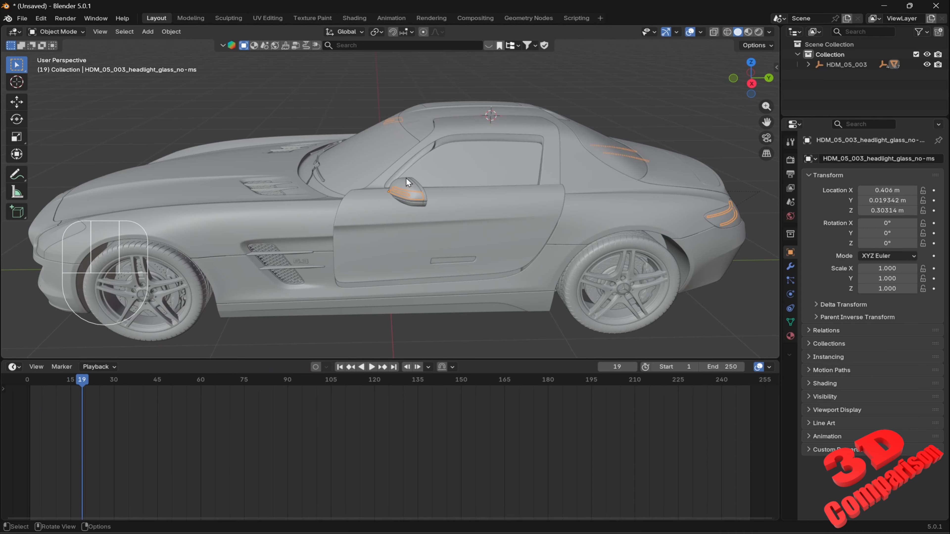
{"action": "left_click", "coordinate": [442, 195]}
{"action": "scroll", "coordinate": [449, 193], "scroll_direction": "up", "scroll_amount": 2}
{"action": "middle_click_drag", "start_coordinate": [485, 195], "coordinate": [462, 221]}
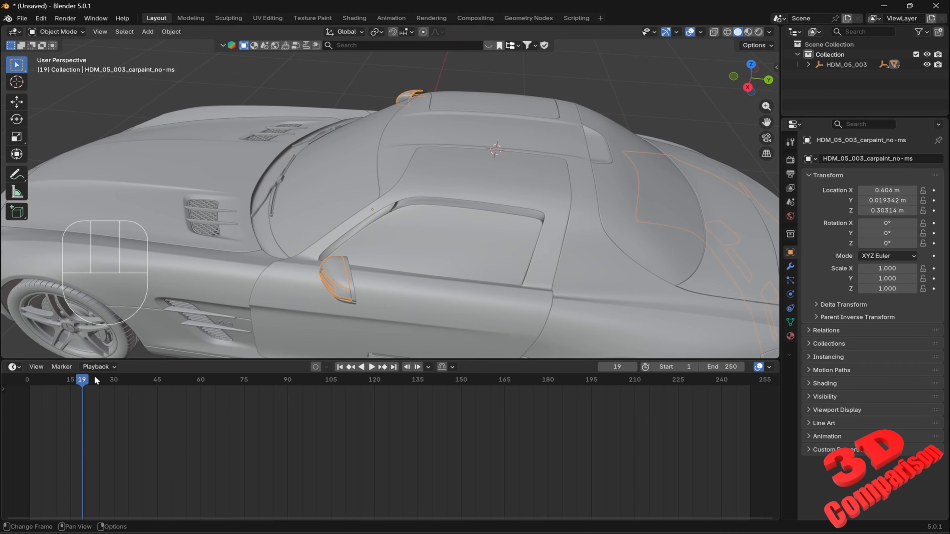
{"action": "left_click_drag", "start_coordinate": [83, 379], "coordinate": [31, 390]}
{"action": "middle_click_drag", "start_coordinate": [261, 329], "coordinate": [422, 224]}
Separate the whole painted mirror cover mesh into individual objects by loose parts.
{"action": "key", "text": "Tab"}
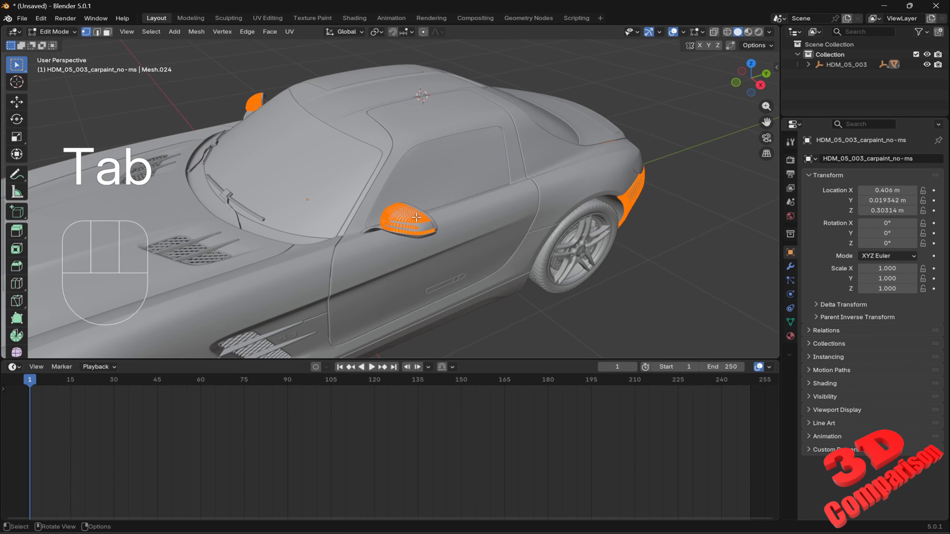
{"action": "key", "text": "a"}
{"action": "key", "text": "p"}
{"action": "left_click", "coordinate": [416, 217]}
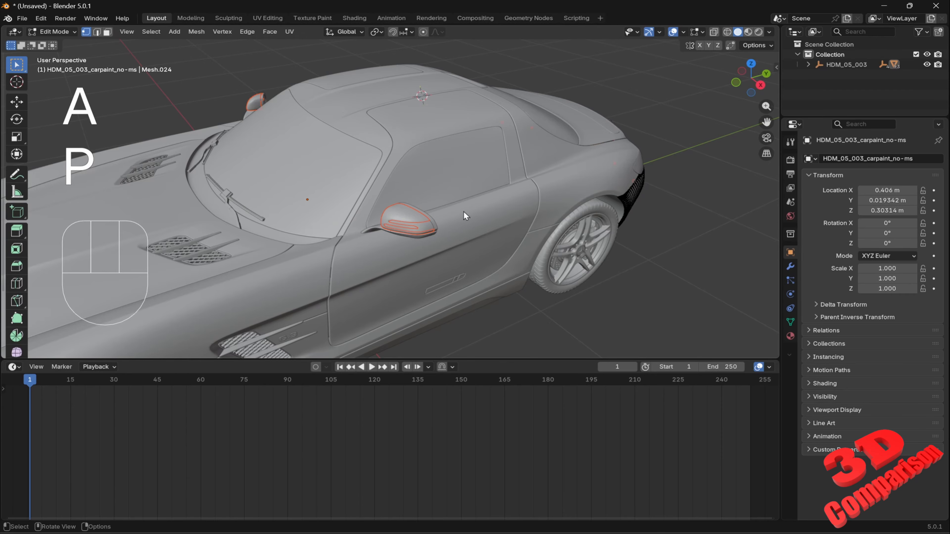
{"action": "key", "text": "Tab"}
Try moving the left mirror cover to check that it is a separate object.
{"action": "left_click", "coordinate": [421, 220]}
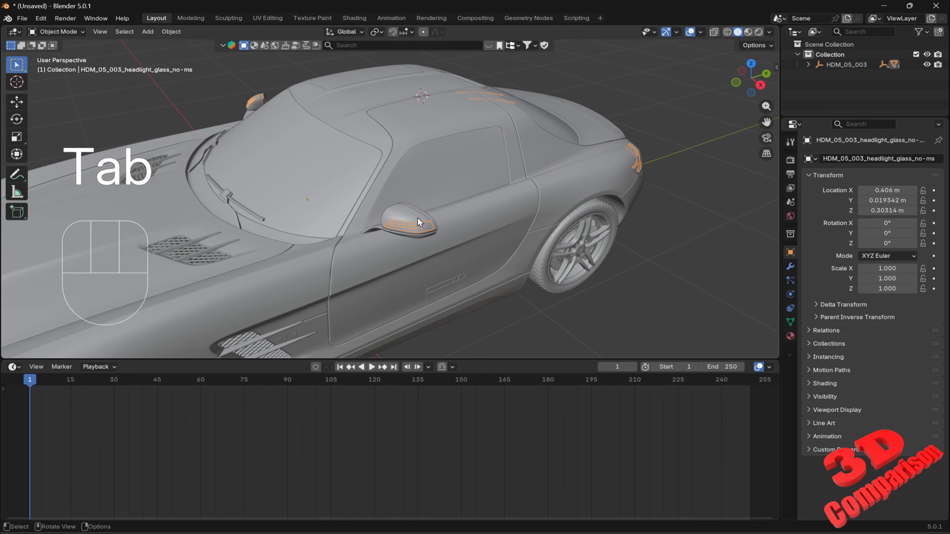
{"action": "key", "text": "g"}
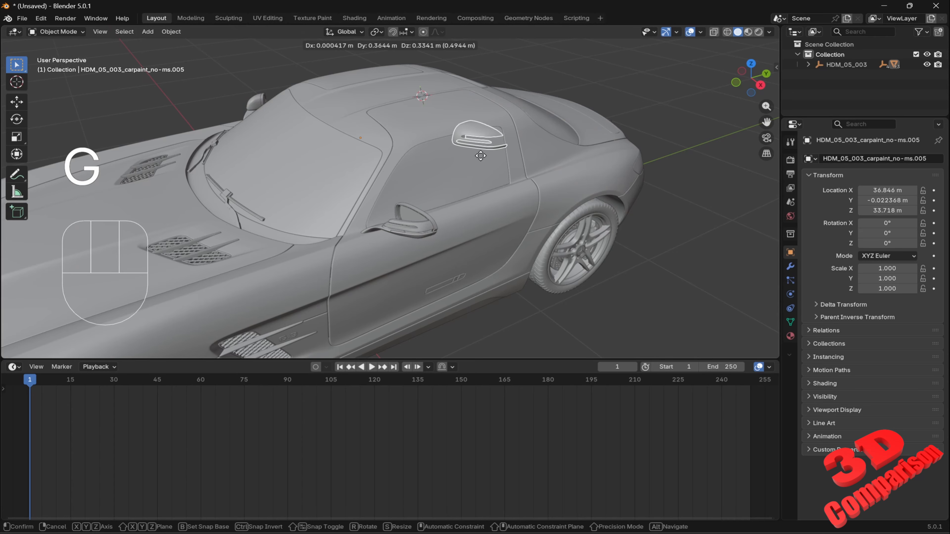
{"action": "key", "text": "Escape"}
Parent the left mirror cover to the left door panel using Object (Keep Transform).
{"action": "scroll", "coordinate": [444, 214], "scroll_direction": "up", "scroll_amount": 2}
{"action": "left_click", "coordinate": [444, 227]}
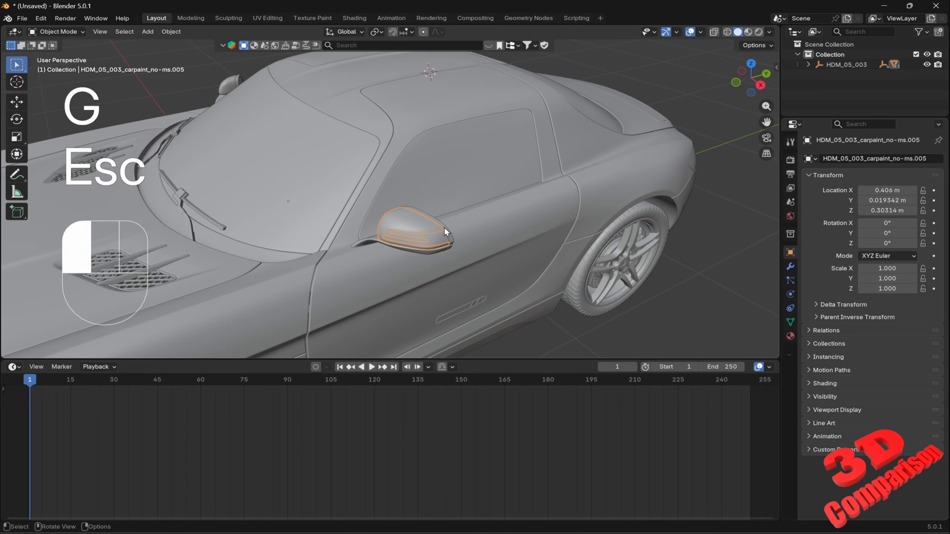
{"action": "left_click", "coordinate": [415, 221], "text": "shift"}
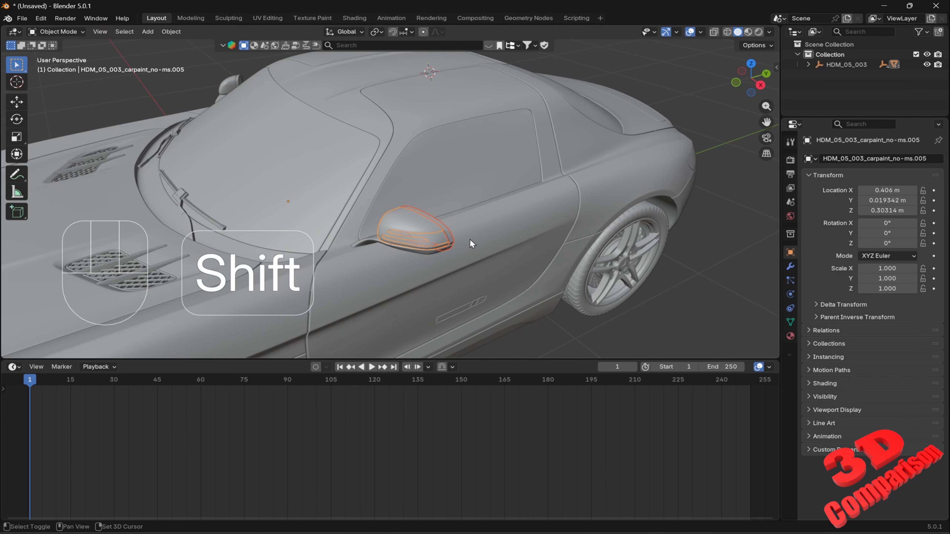
{"action": "left_click", "coordinate": [463, 238], "text": "shift"}
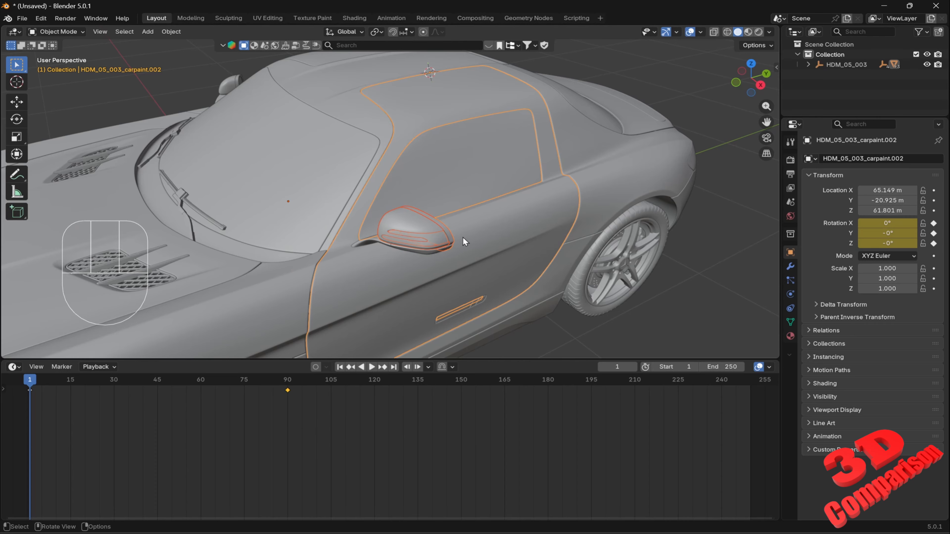
{"action": "key", "text": "ctrl+l"}
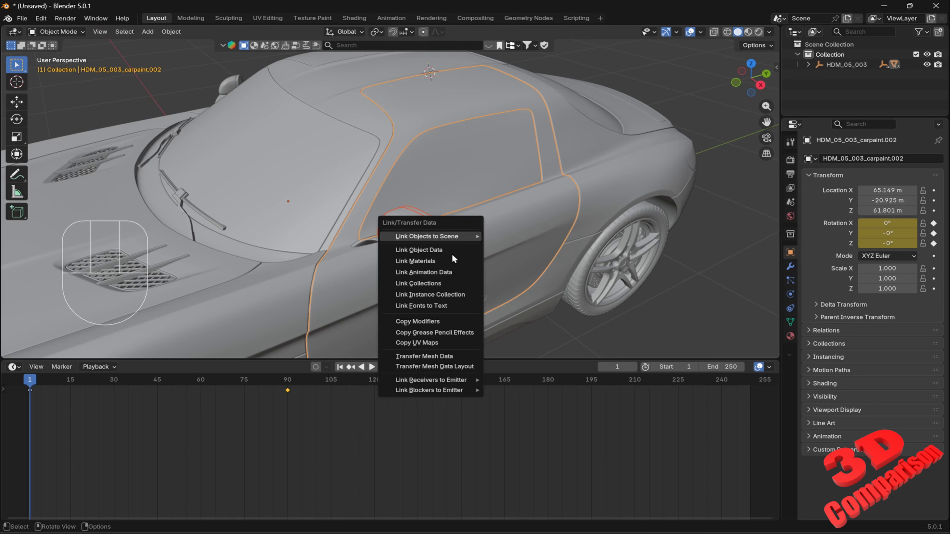
{"action": "key", "text": "Escape"}
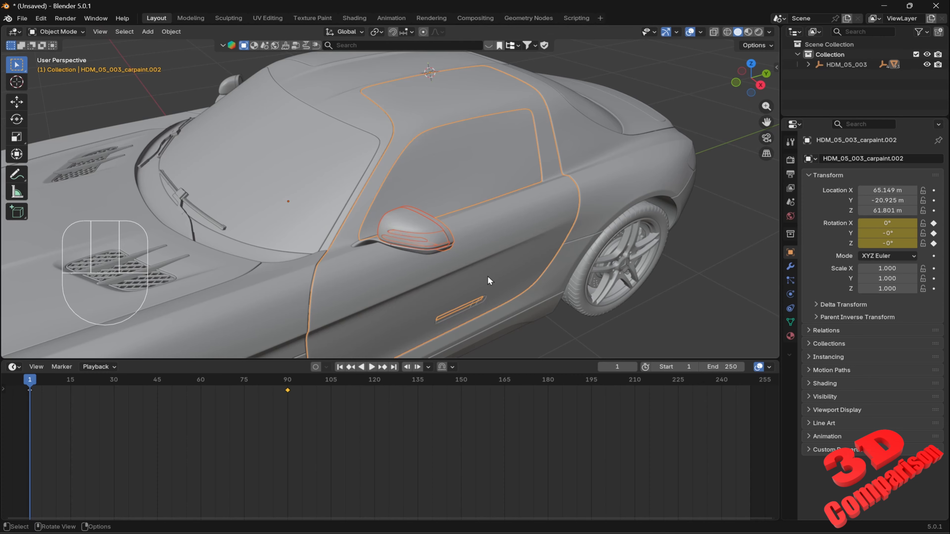
{"action": "key", "text": "ctrl+p"}
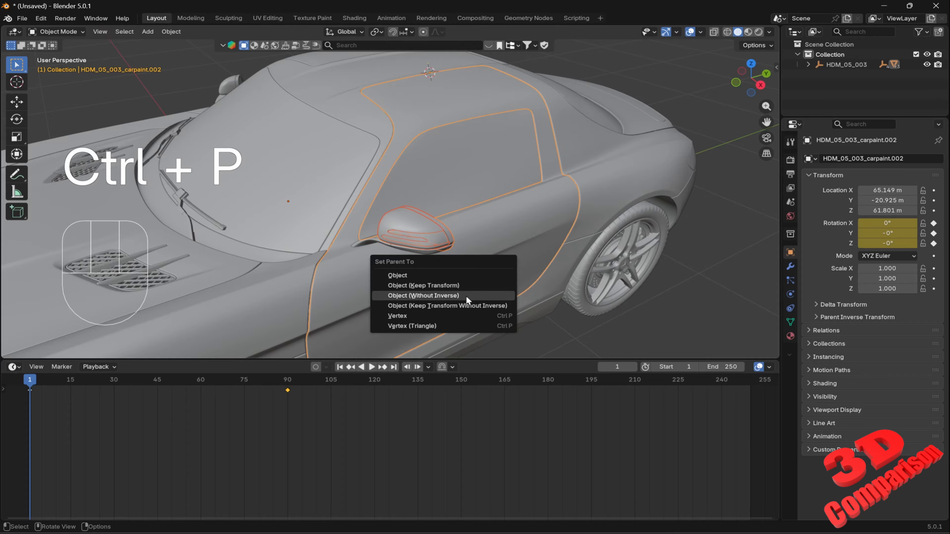
{"action": "left_click", "coordinate": [423, 286]}
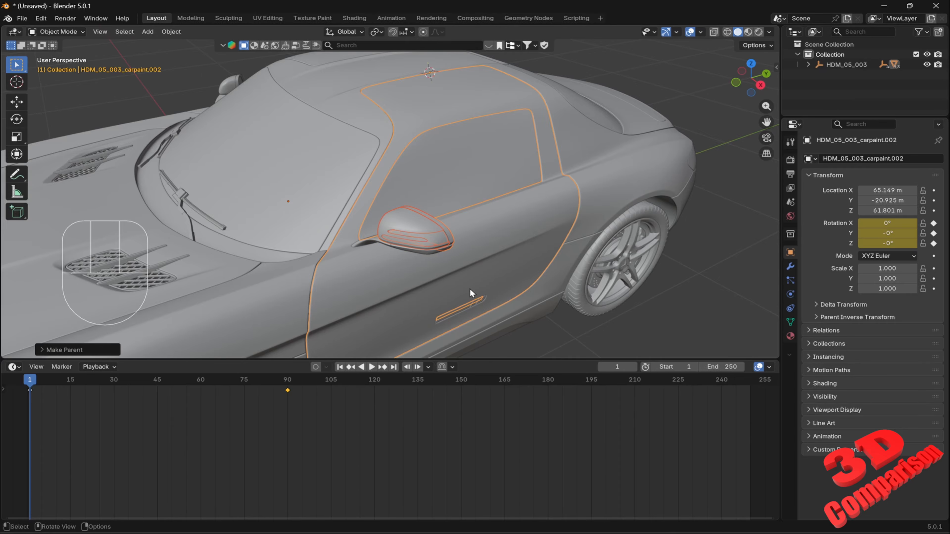
Play the animation to check that the mirror cover follows the opening left door.
{"action": "left_click", "coordinate": [721, 269]}
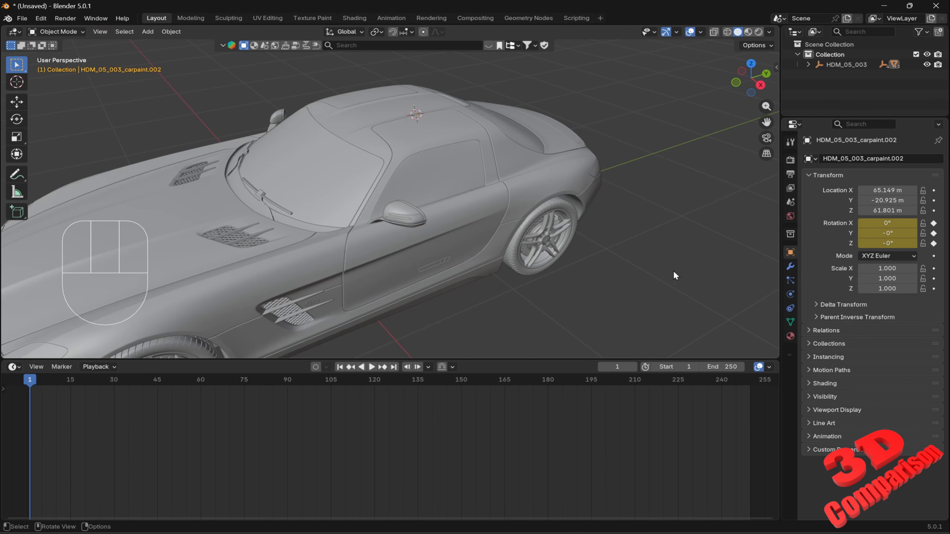
{"action": "key", "text": "space"}
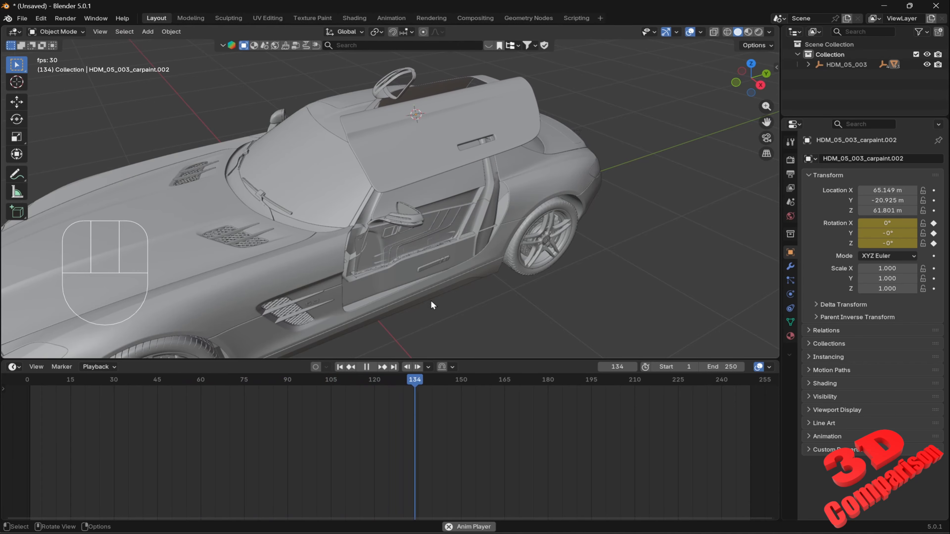
{"action": "key", "text": "space"}
{"action": "left_click_drag", "start_coordinate": [431, 379], "coordinate": [63, 399]}
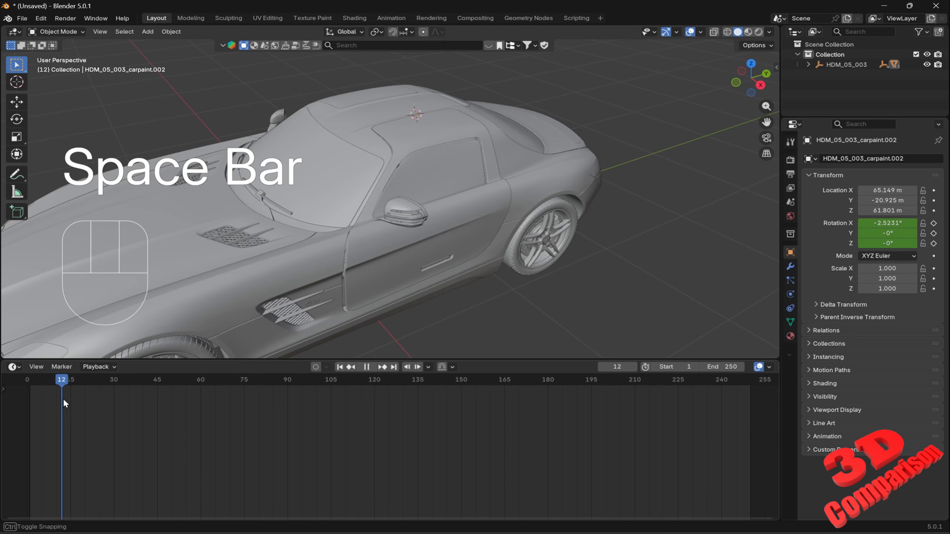
Look over the cabin interior and the whole car, and return the timeline to frame 1.
{"action": "middle_click_drag", "start_coordinate": [439, 261], "coordinate": [369, 209]}
{"action": "scroll", "coordinate": [336, 181], "scroll_direction": "up", "scroll_amount": 8}
{"action": "middle_click_drag", "start_coordinate": [335, 181], "coordinate": [464, 200], "text": "shift"}
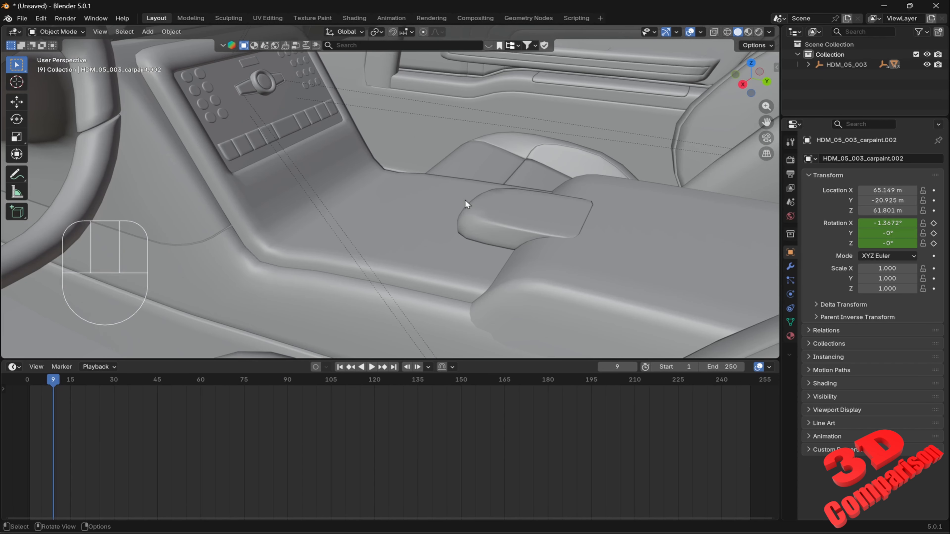
{"action": "left_click_drag", "start_coordinate": [56, 381], "coordinate": [21, 392]}
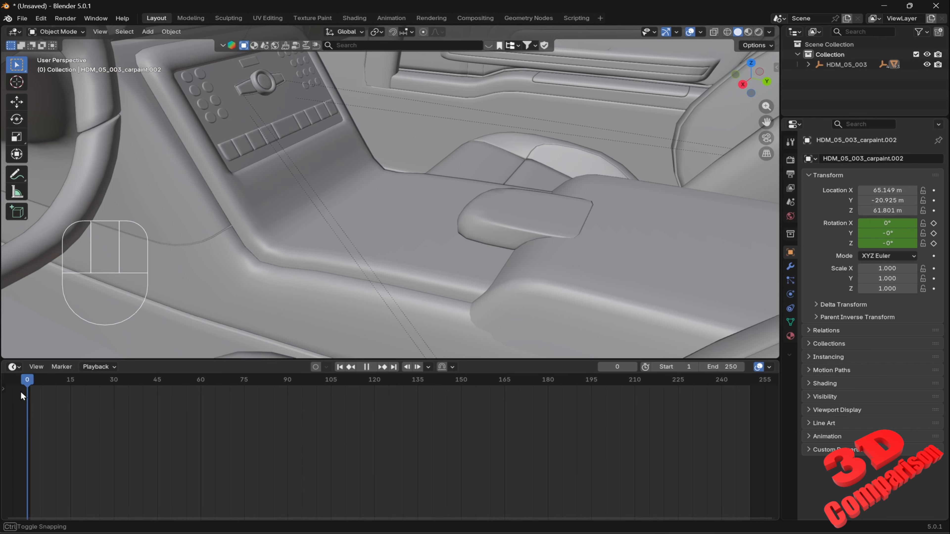
{"action": "scroll", "coordinate": [396, 230], "scroll_direction": "down", "scroll_amount": 3}
{"action": "scroll", "coordinate": [397, 230], "scroll_direction": "down", "scroll_amount": 10}
{"action": "middle_click_drag", "start_coordinate": [402, 231], "coordinate": [261, 355]}
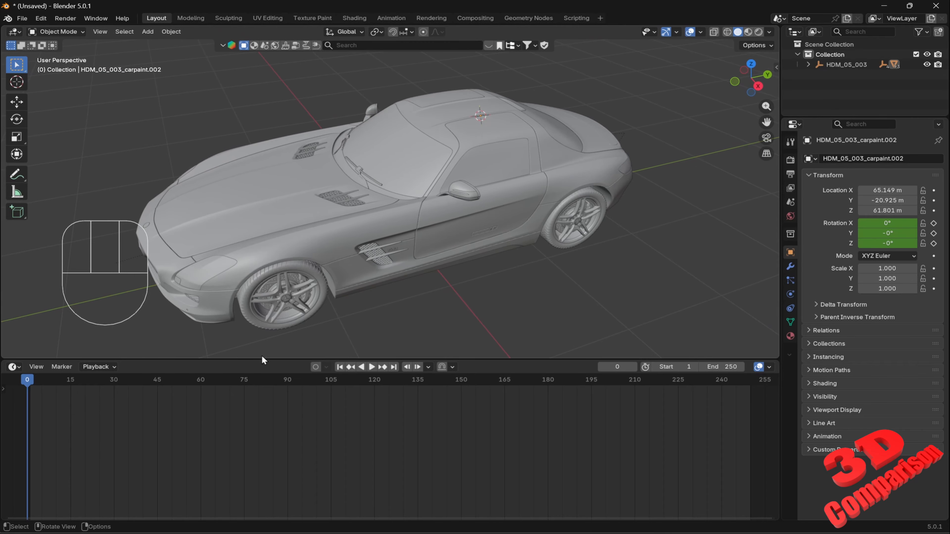
{"action": "left_click_drag", "start_coordinate": [24, 384], "coordinate": [30, 381]}
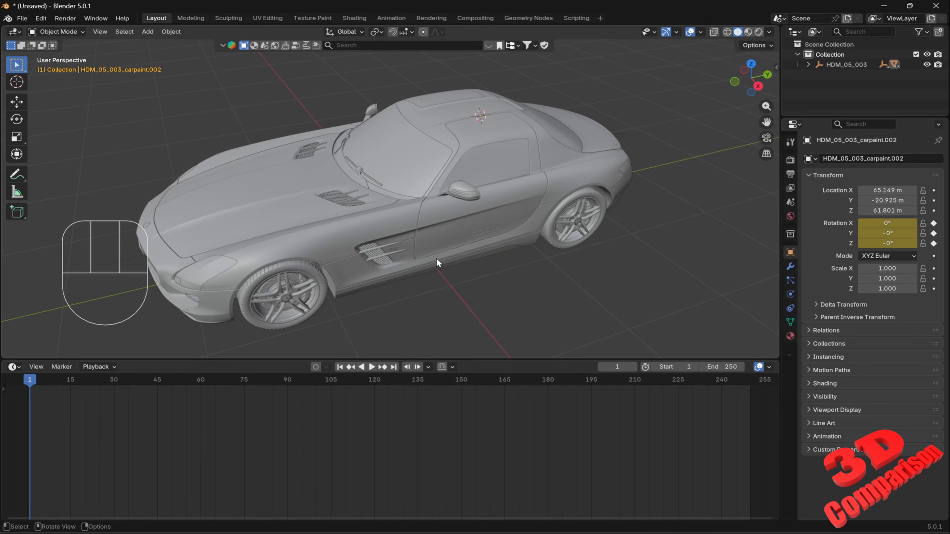
Turn on auto keying and key the hood's closed, unchanged rotation at frame 120.
{"action": "scroll", "coordinate": [437, 258], "scroll_direction": "down", "scroll_amount": 2}
{"action": "left_click", "coordinate": [277, 197]}
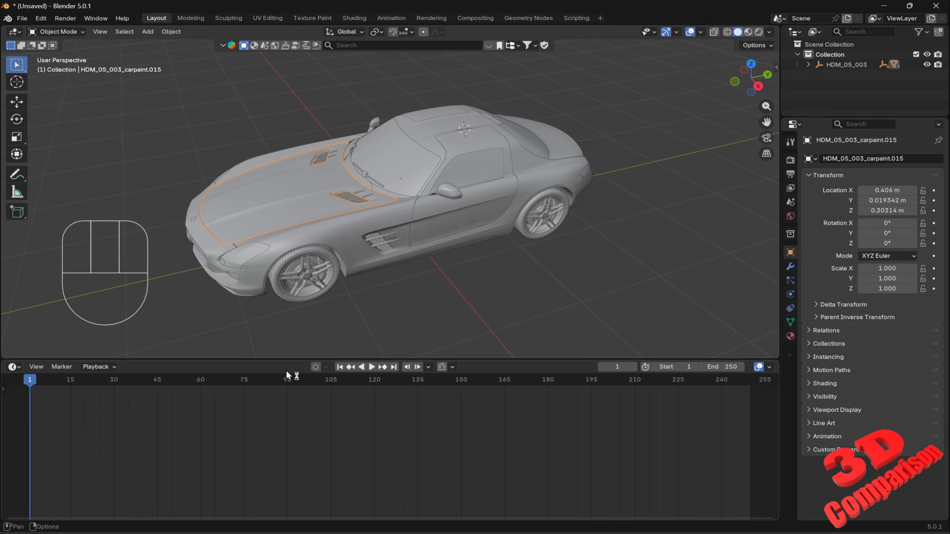
{"action": "left_click_drag", "start_coordinate": [27, 382], "coordinate": [377, 386]}
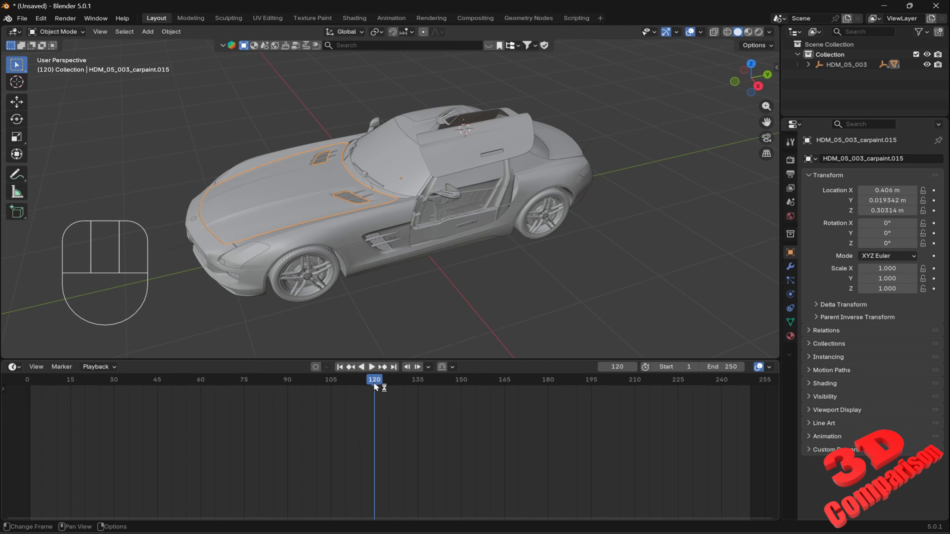
{"action": "left_click", "coordinate": [315, 367]}
{"action": "key", "text": "r"}
{"action": "key", "text": "KP_Enter"}
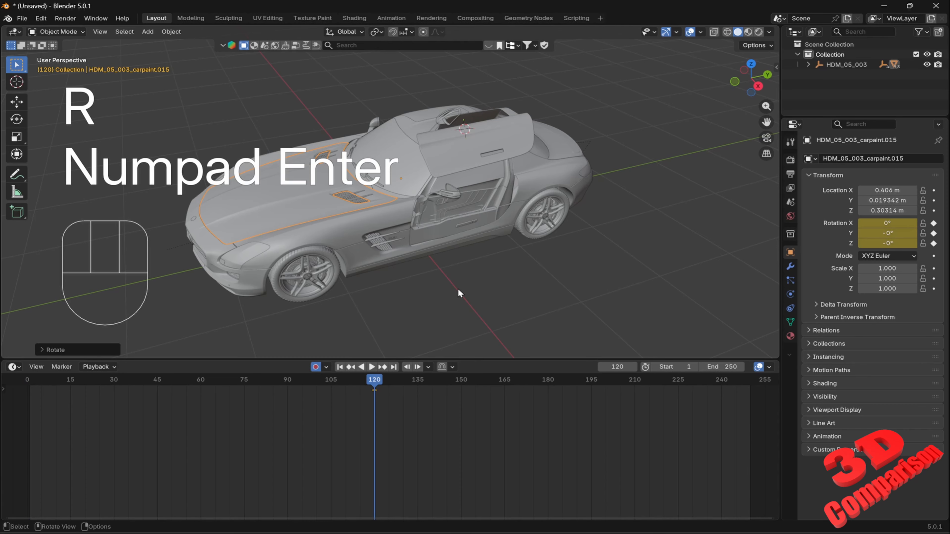
Place the 3D cursor at the hood's rear edge by the windshield and set the hood's origin to it.
{"action": "right_click", "coordinate": [351, 174], "text": "shift"}
{"action": "left_click", "coordinate": [171, 32]}
{"action": "mouse_move", "coordinate": [226, 54]}
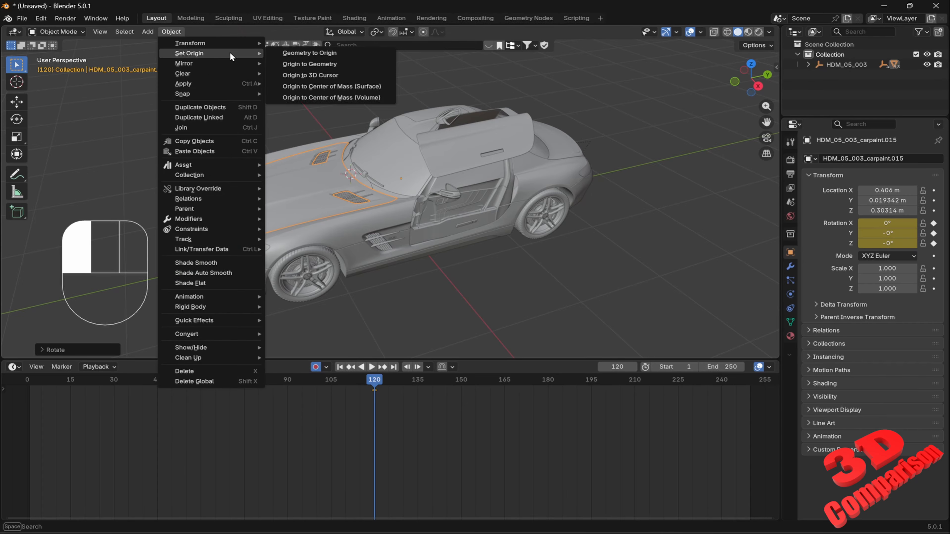
{"action": "left_click", "coordinate": [343, 76]}
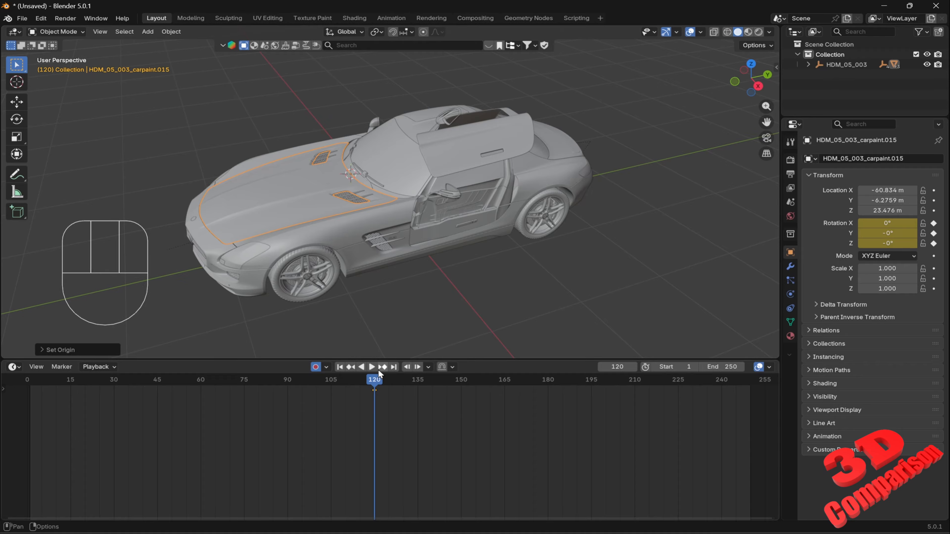
Key the open hood at frame 210 by rotating it -40° about the global X axis, and turn off auto keying.
{"action": "left_click_drag", "start_coordinate": [375, 380], "coordinate": [635, 399]}
{"action": "key", "text": "r"}
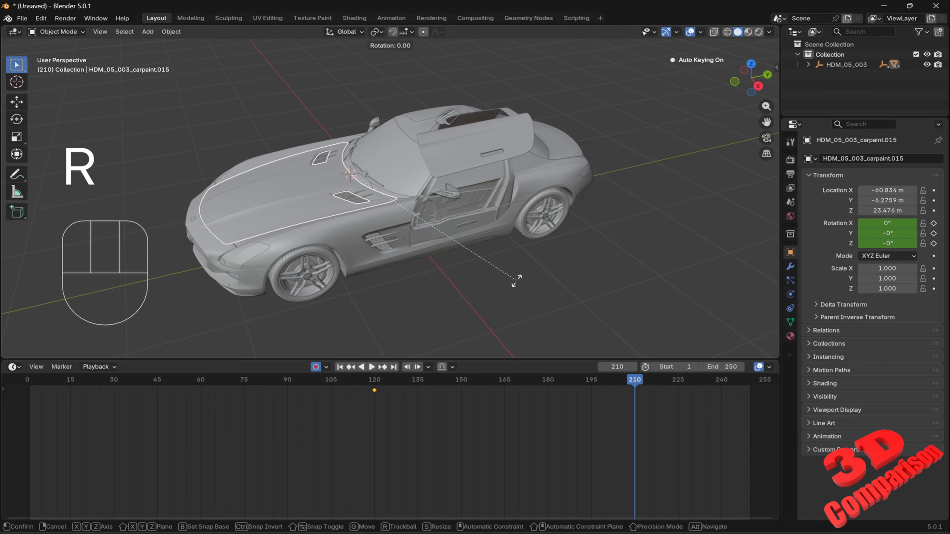
{"action": "key", "text": "x"}
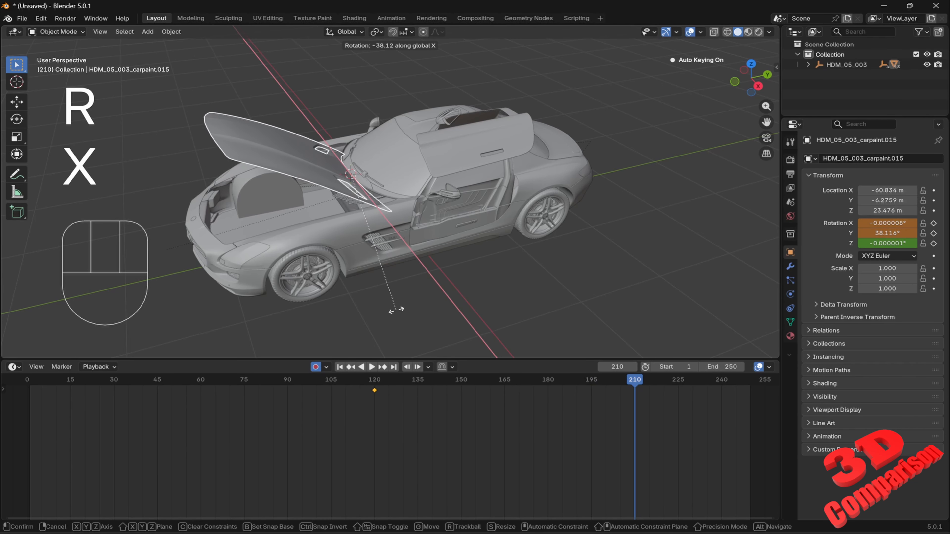
{"action": "key", "text": "KP_Subtract"}
{"action": "key", "text": "KP_4"}
{"action": "key", "text": "KP_0"}
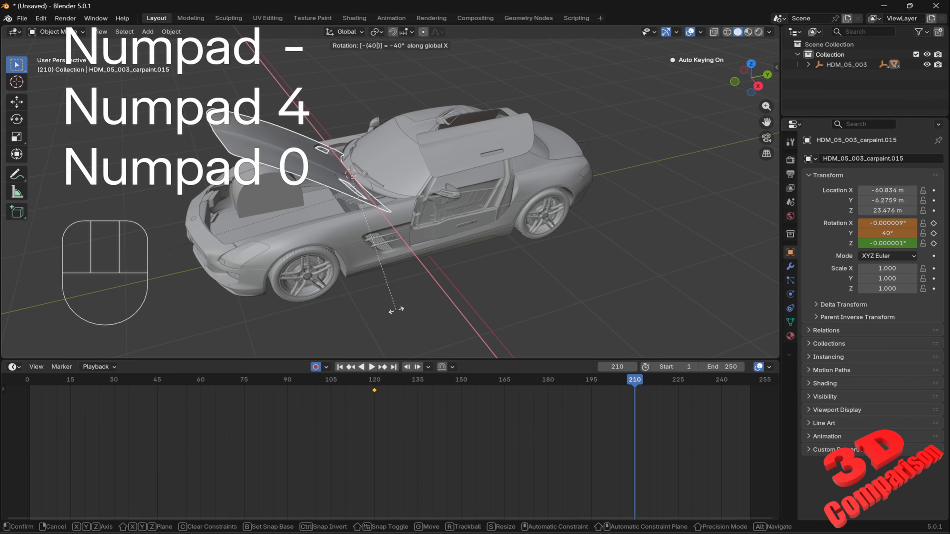
{"action": "key", "text": "KP_Enter"}
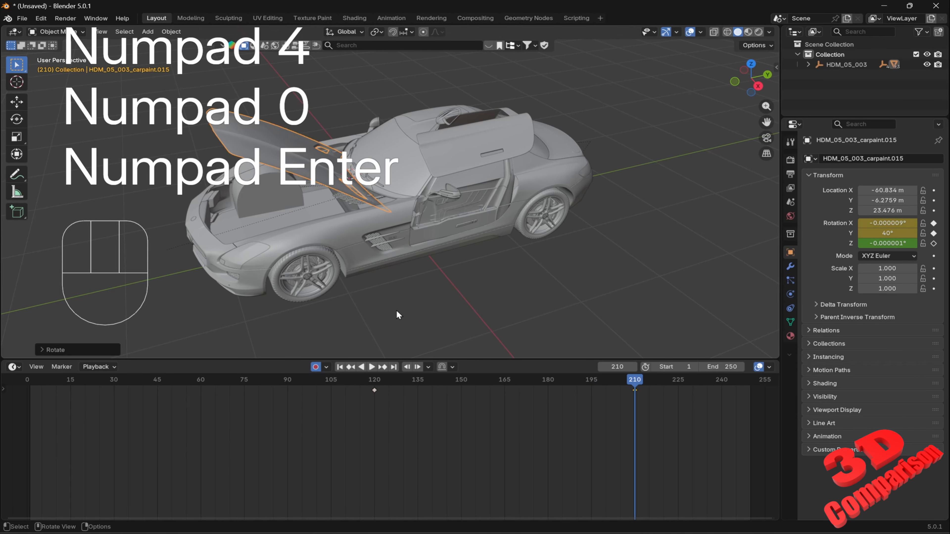
{"action": "left_click", "coordinate": [315, 367]}
Play the animation from frame 1 to check the door and hood opening in sequence, and return to frame 1.
{"action": "left_click_drag", "start_coordinate": [628, 379], "coordinate": [29, 433]}
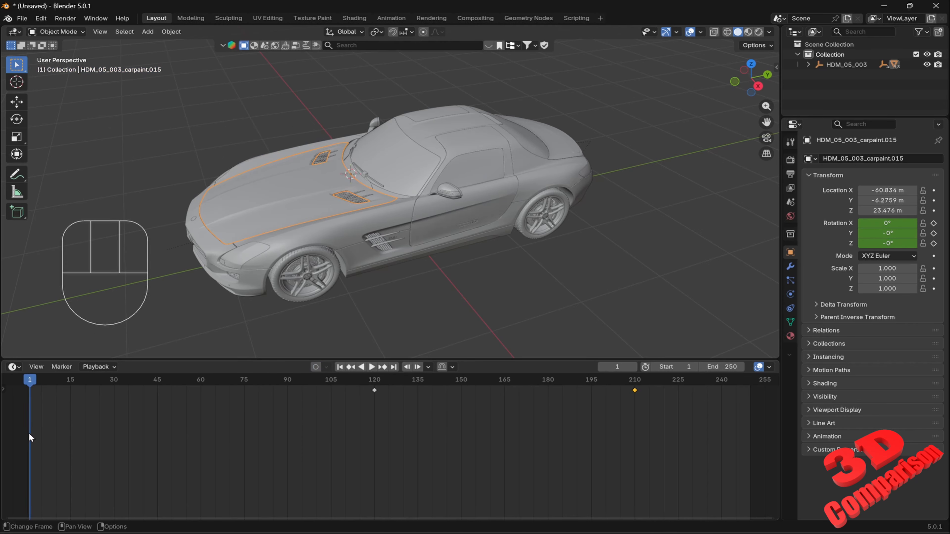
{"action": "left_click", "coordinate": [479, 276]}
{"action": "key", "text": "space"}
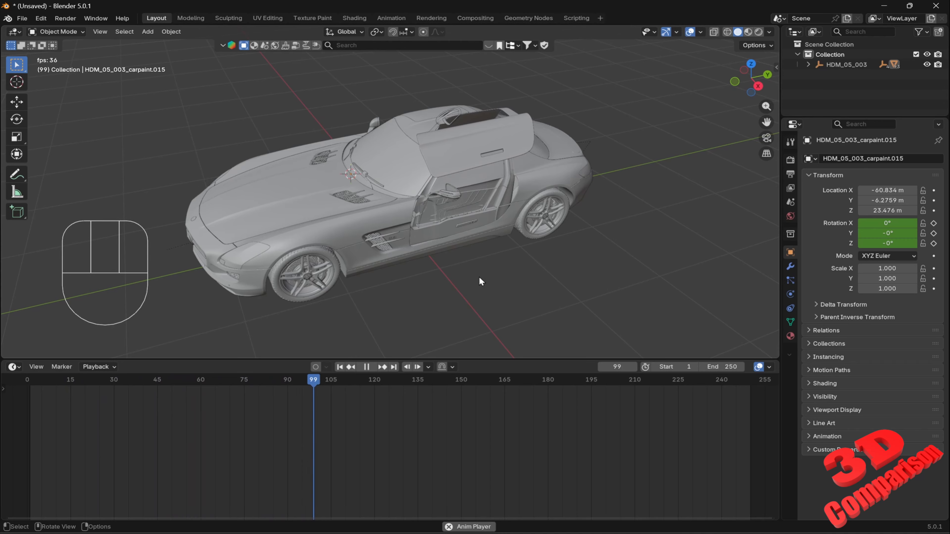
{"action": "middle_click_drag", "start_coordinate": [478, 276], "coordinate": [399, 233]}
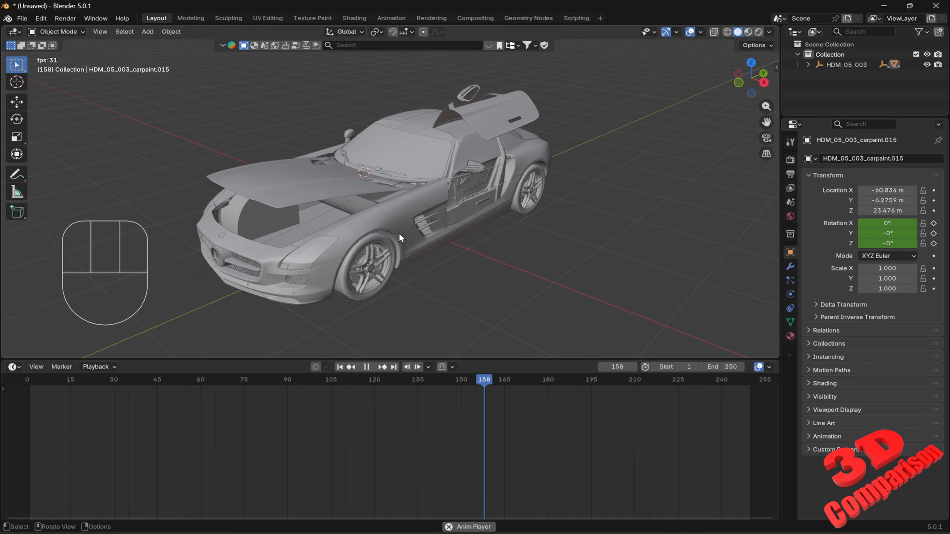
{"action": "key", "text": "space"}
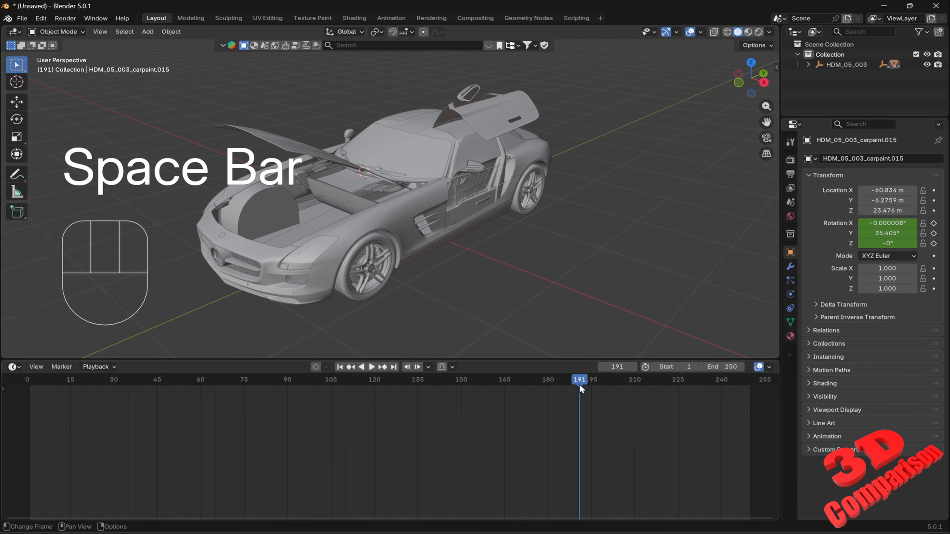
{"action": "left_click_drag", "start_coordinate": [580, 384], "coordinate": [31, 418]}
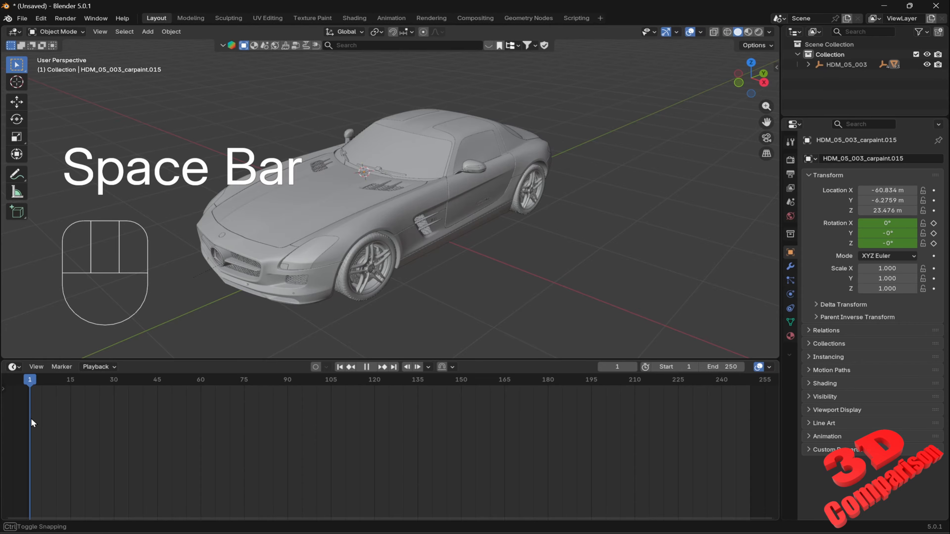
Switch the timeline area to the Nonlinear Animation editor.
{"action": "middle_click_drag", "start_coordinate": [533, 250], "coordinate": [509, 256]}
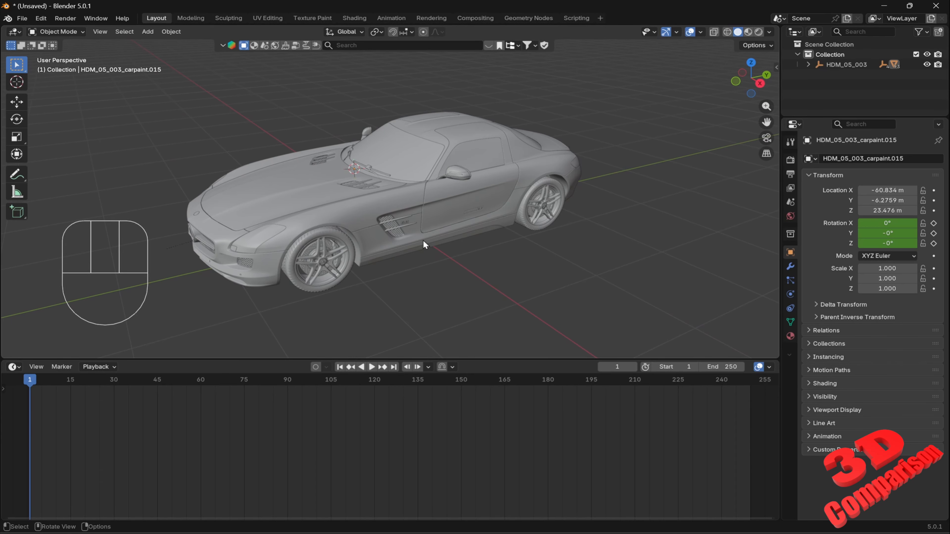
{"action": "left_click", "coordinate": [14, 367]}
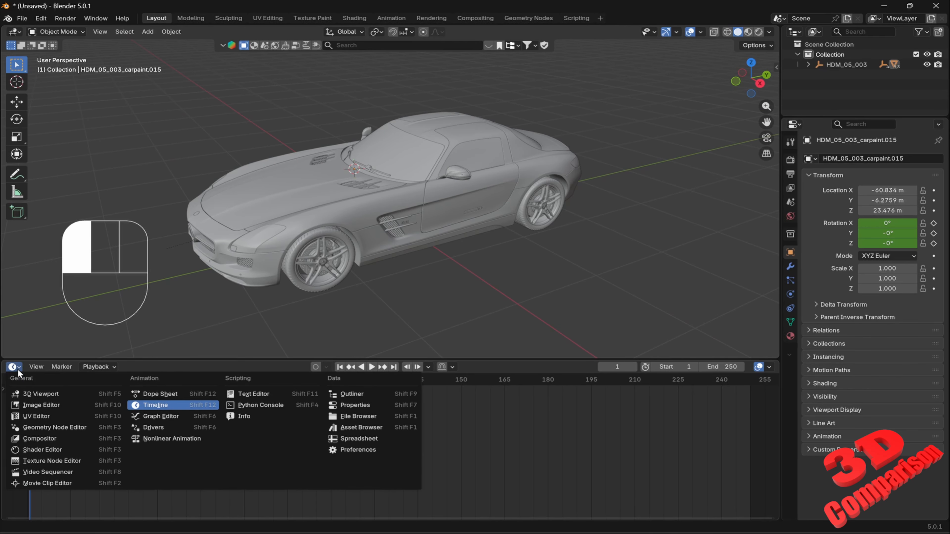
{"action": "left_click", "coordinate": [167, 437]}
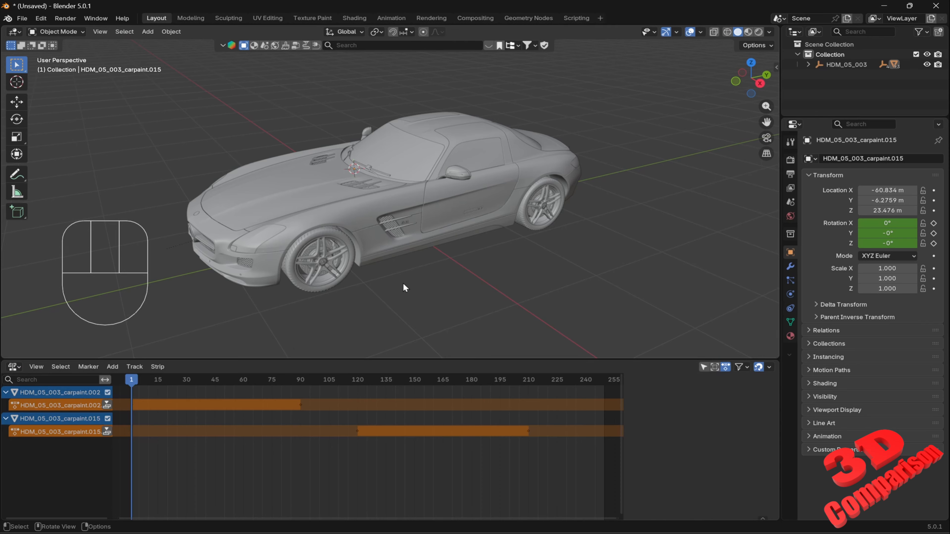